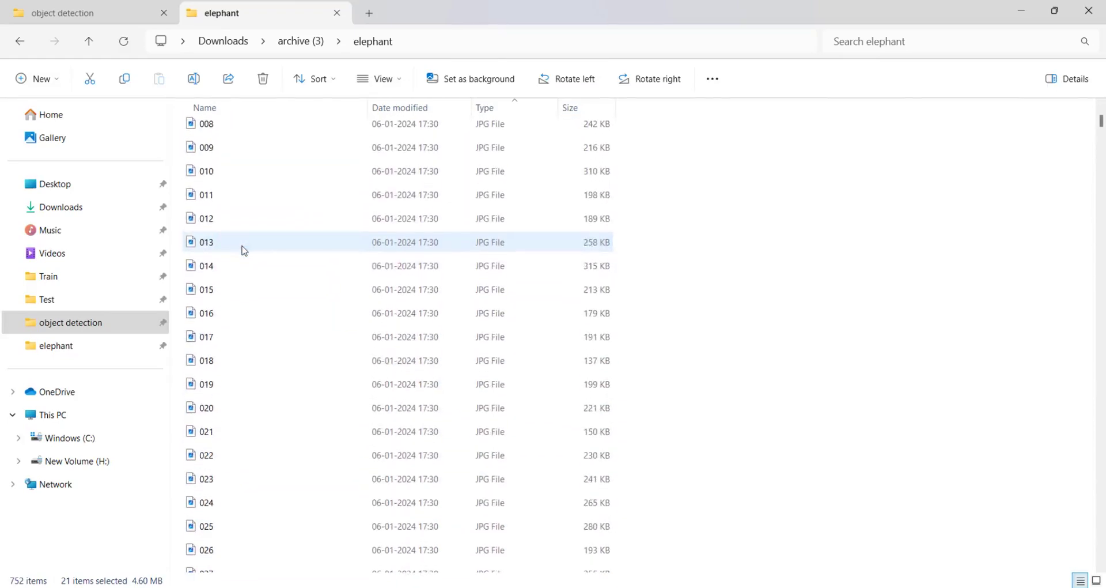
Look through the elephant image folder and switch to the object detection folder.
scroll(244, 250, "up", 1)
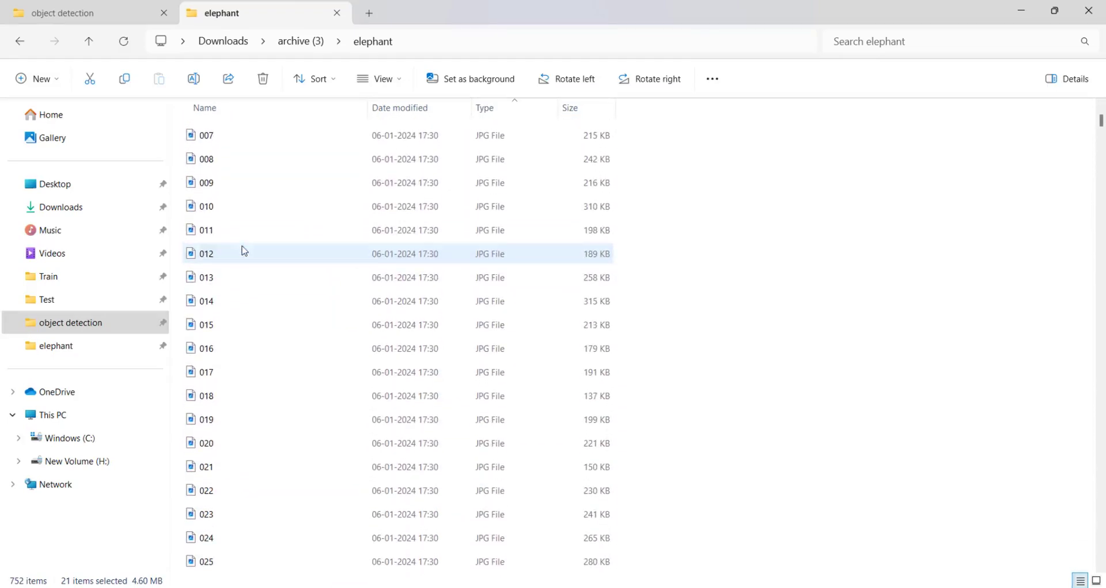
left_click(81, 14)
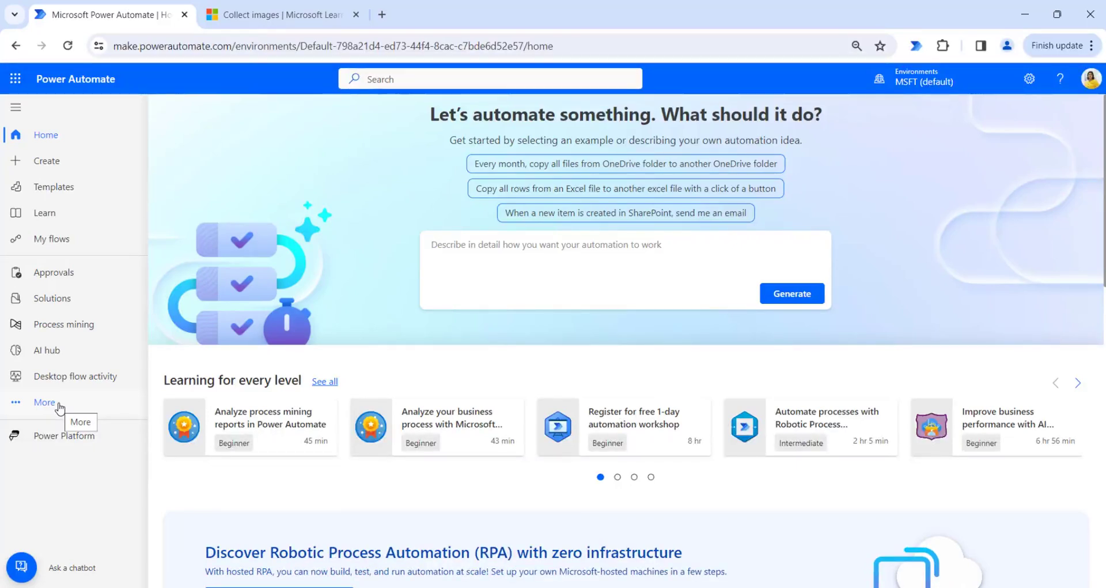
Switch to Power Automate and start a custom model for detecting custom objects in images from AI hub's AI models.
left_click(75, 357)
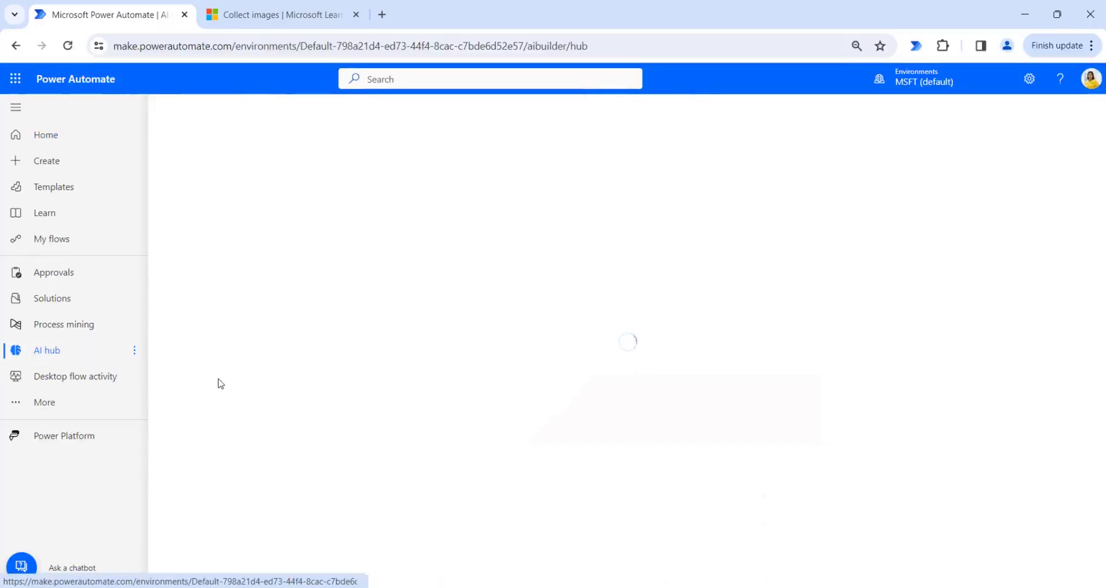
left_click(285, 329)
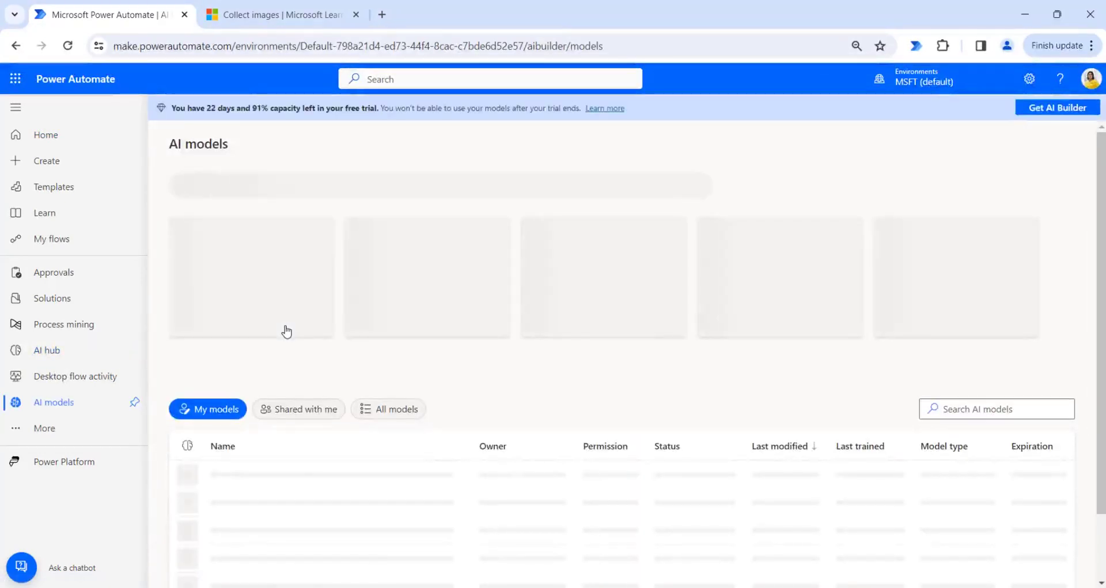
left_click(639, 189)
scroll(617, 420, "down", 3)
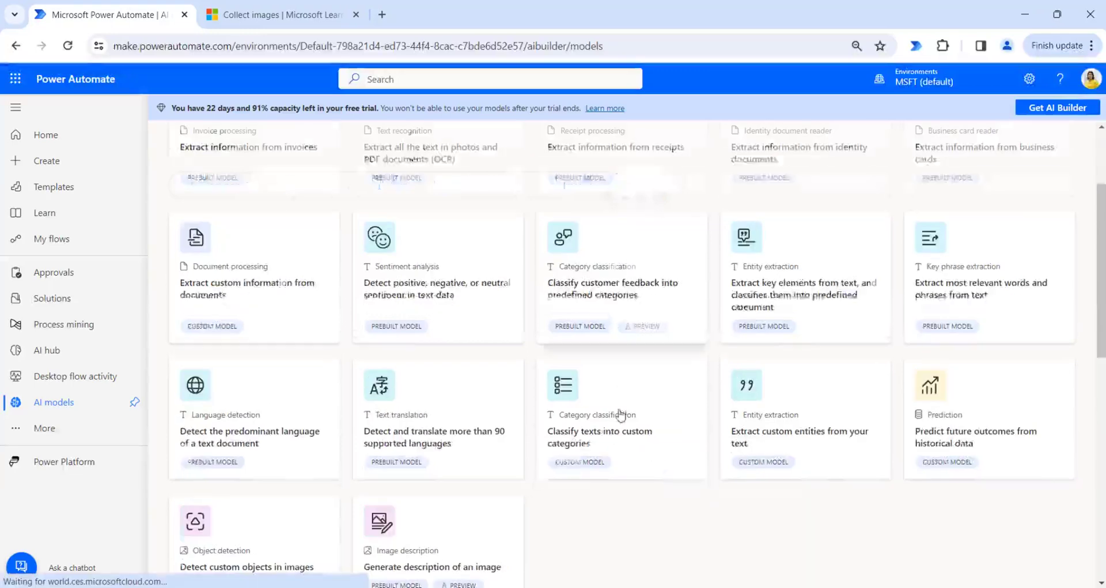
left_click(243, 539)
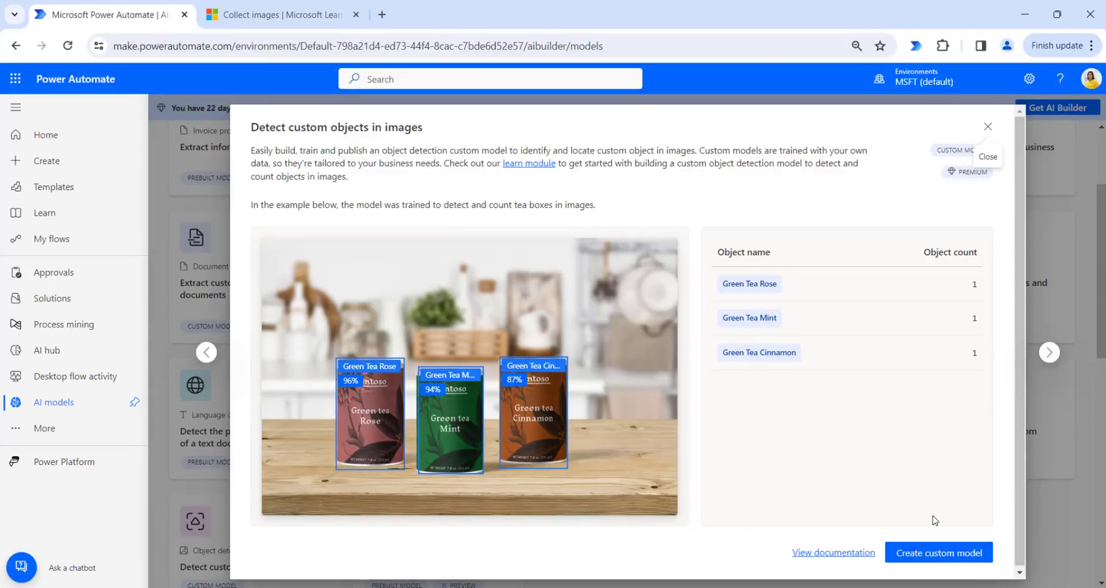
left_click(944, 558)
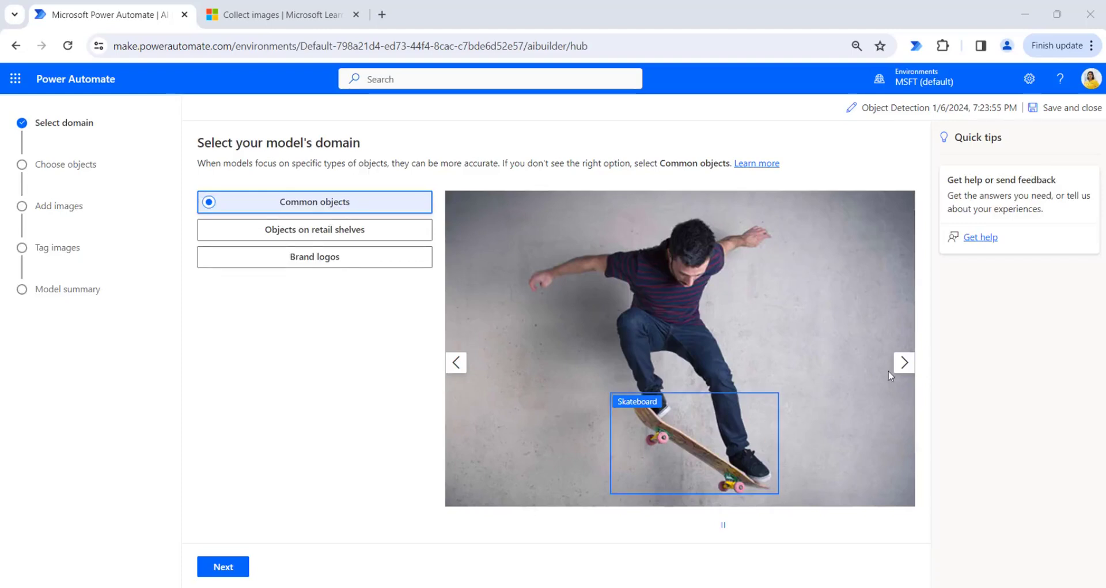
Compare the example images of the three domains and set the model's domain to Common objects.
left_click(905, 363)
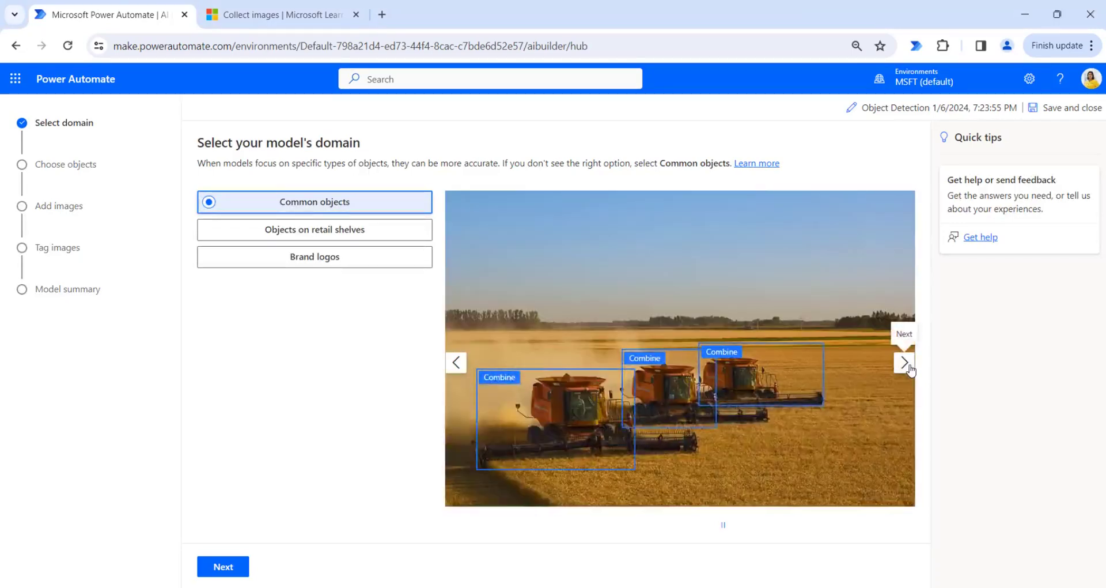
left_click(904, 363)
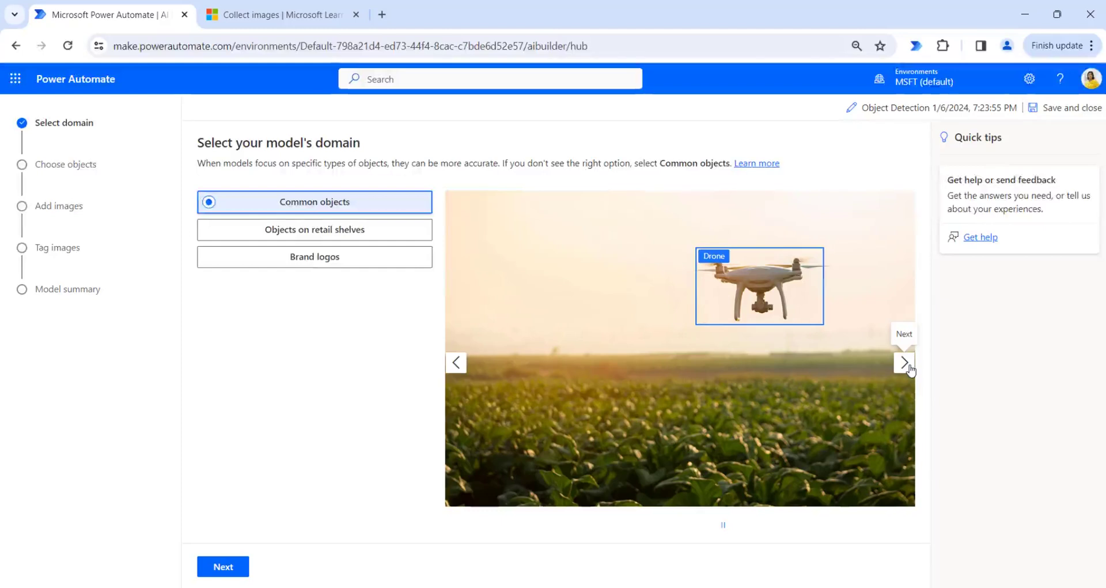
left_click(375, 233)
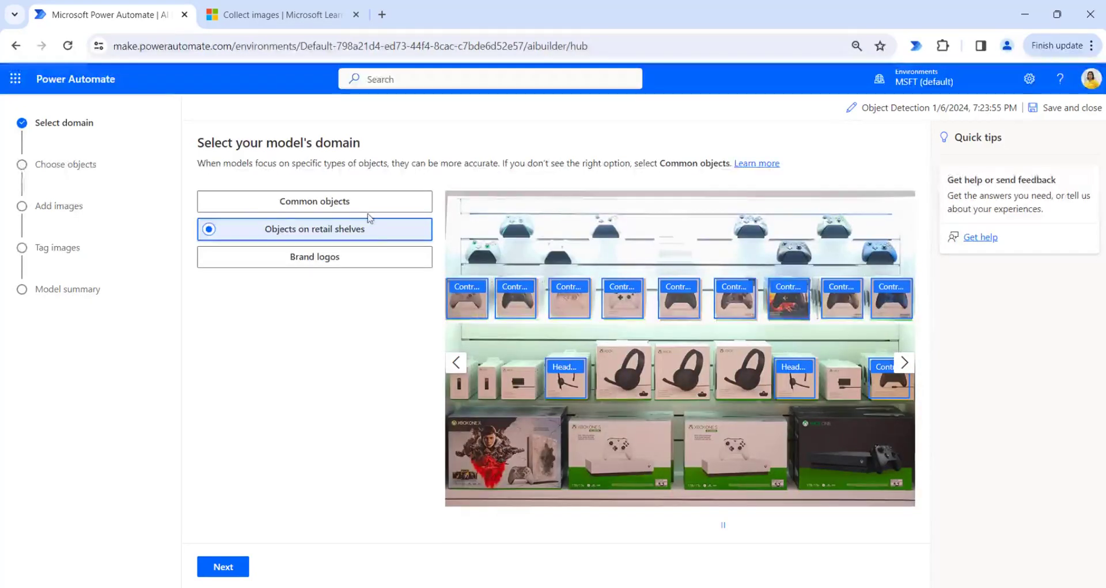
left_click(340, 254)
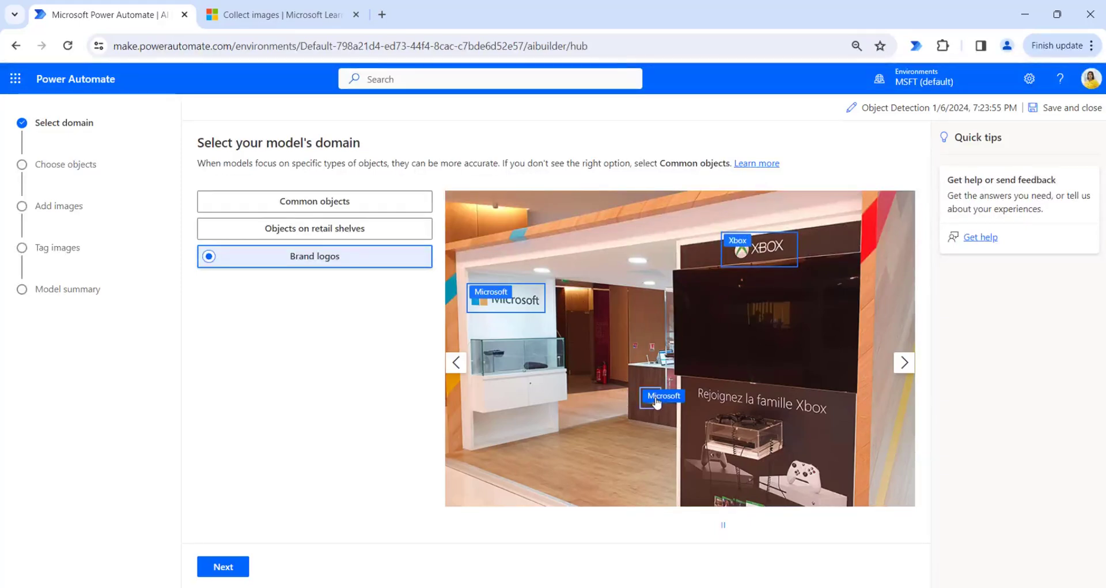
left_click(338, 205)
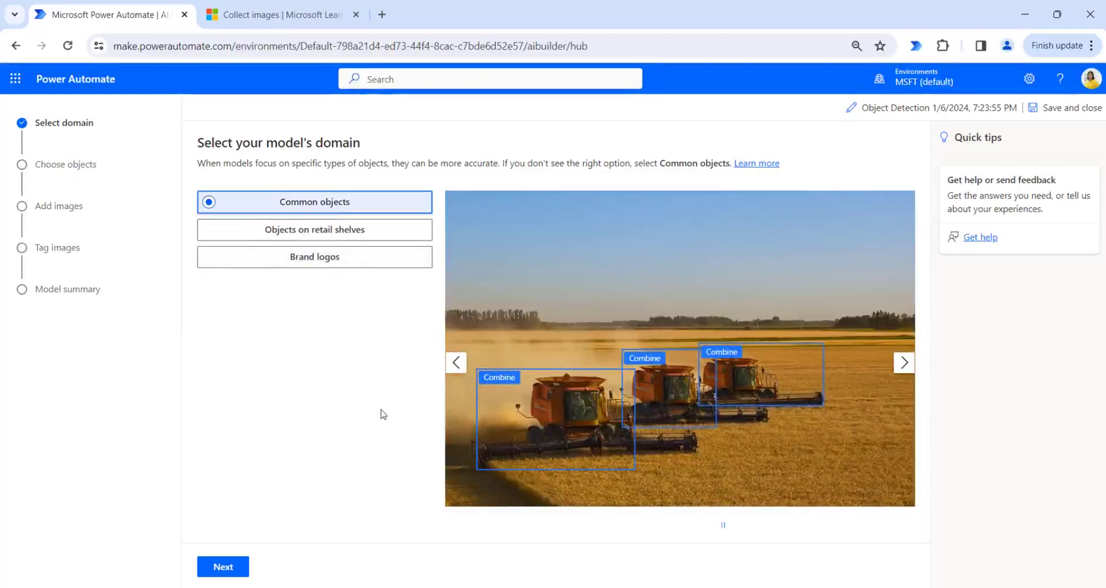
left_click(223, 567)
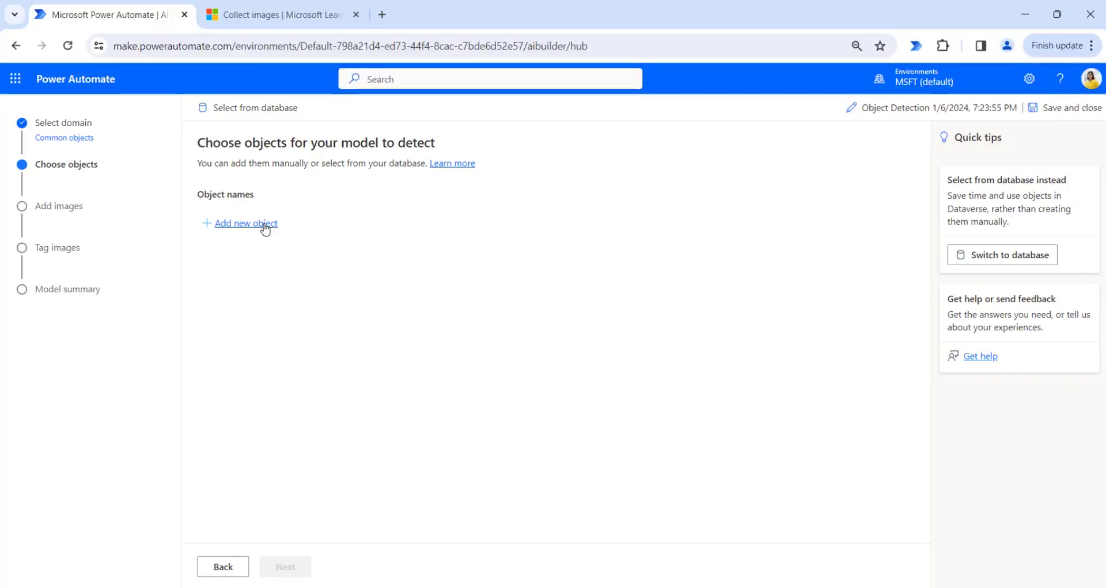
Add Rhino, Elephant and Zebra as the object names to detect and proceed to adding images.
left_click(265, 228)
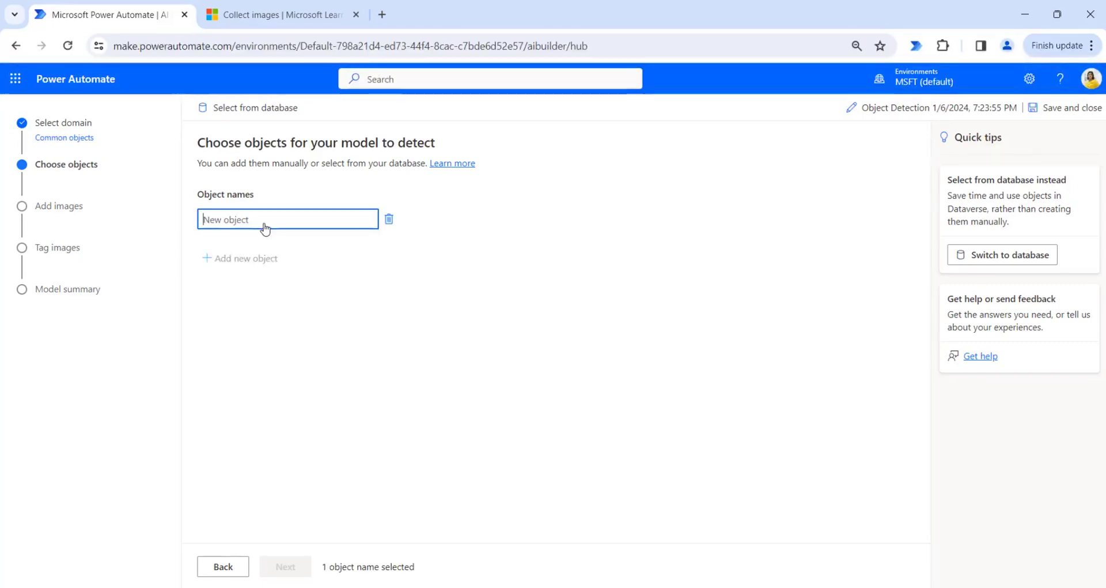
type("Rhino")
left_click(259, 258)
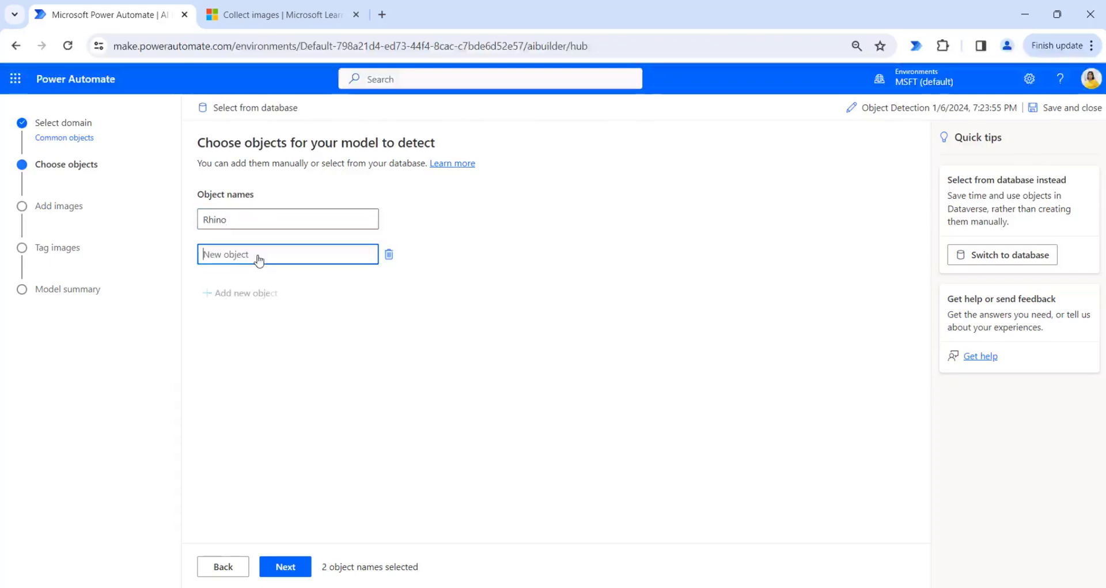
type("Elephant")
left_click(259, 294)
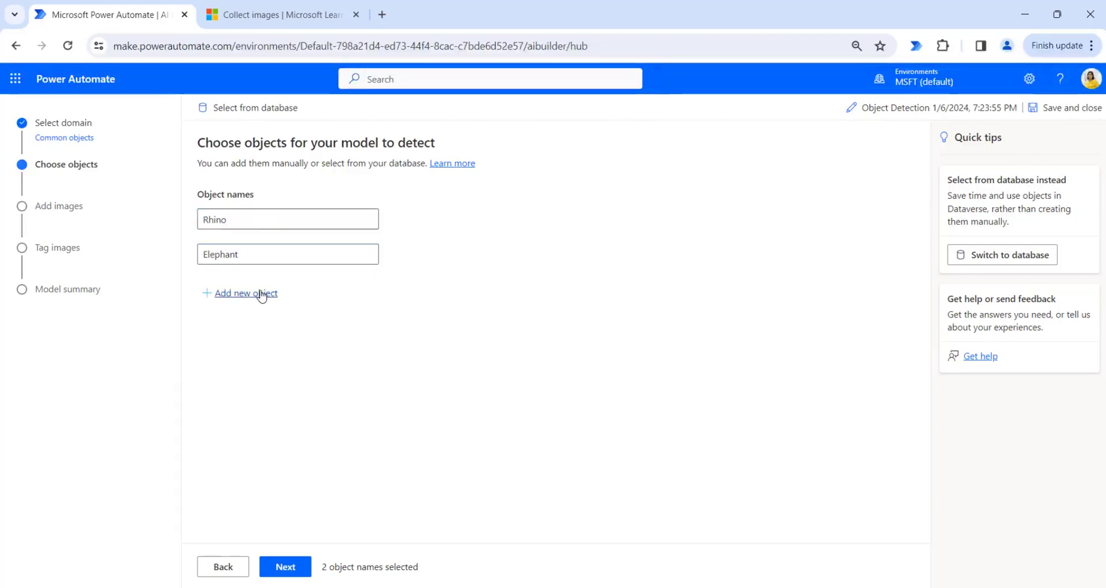
type("Zebra")
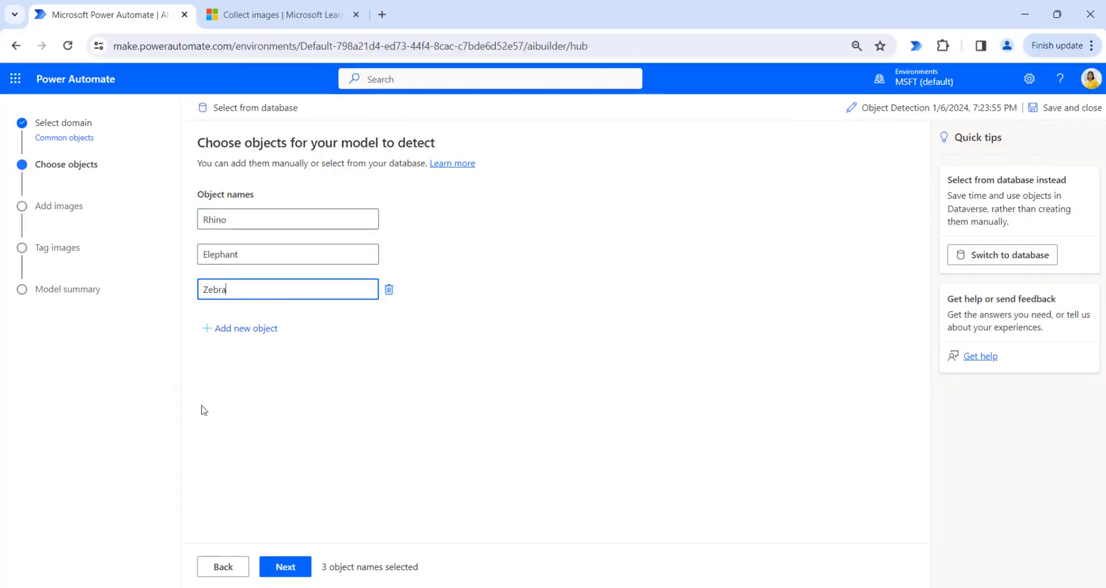
left_click(297, 570)
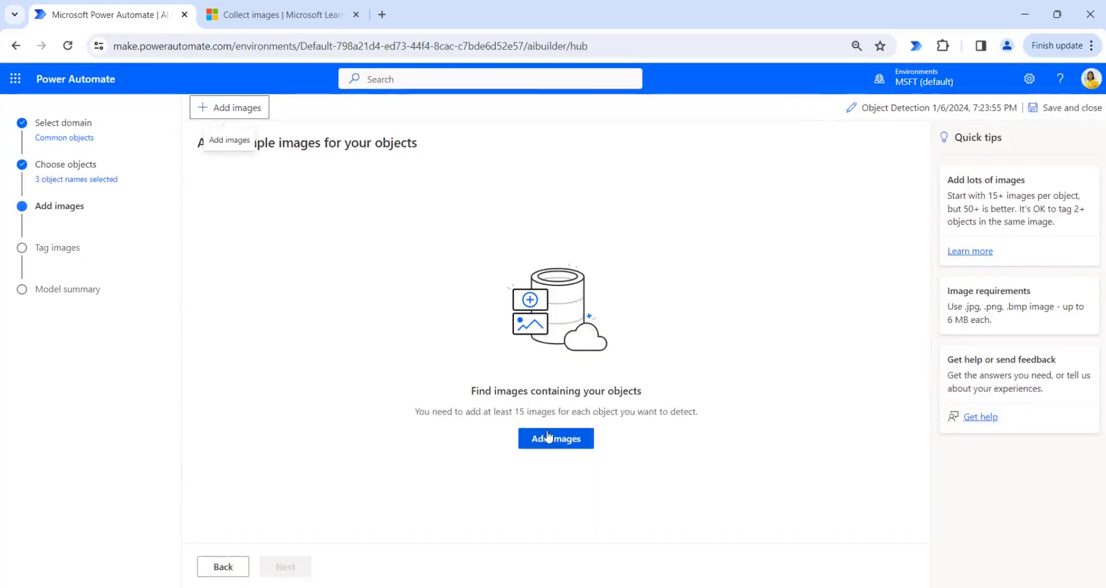
Choose all images in the device's Downloads > object detection folder as example images for the model.
left_click(563, 441)
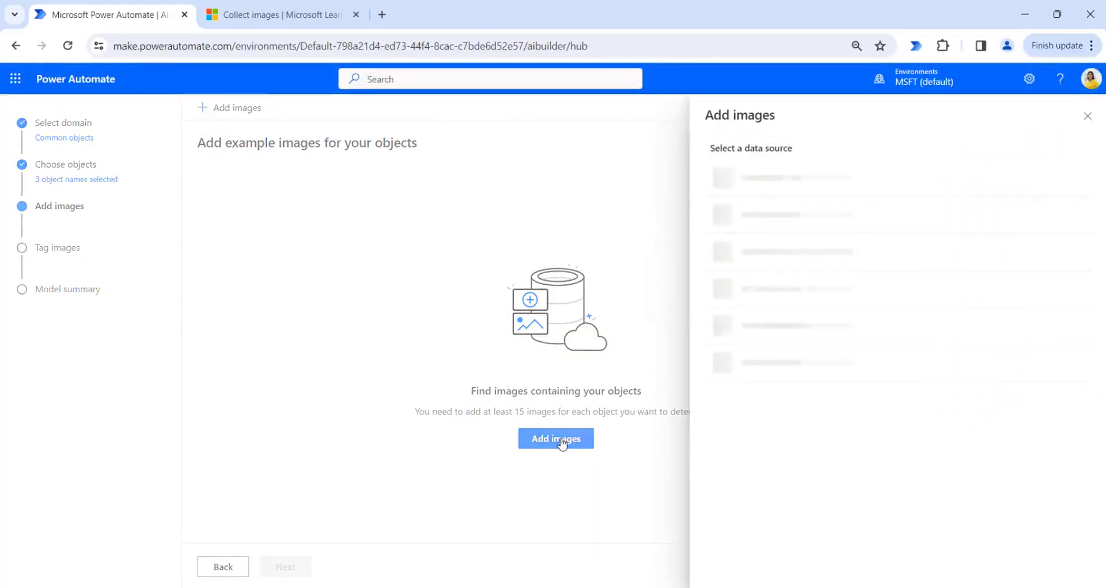
left_click(783, 183)
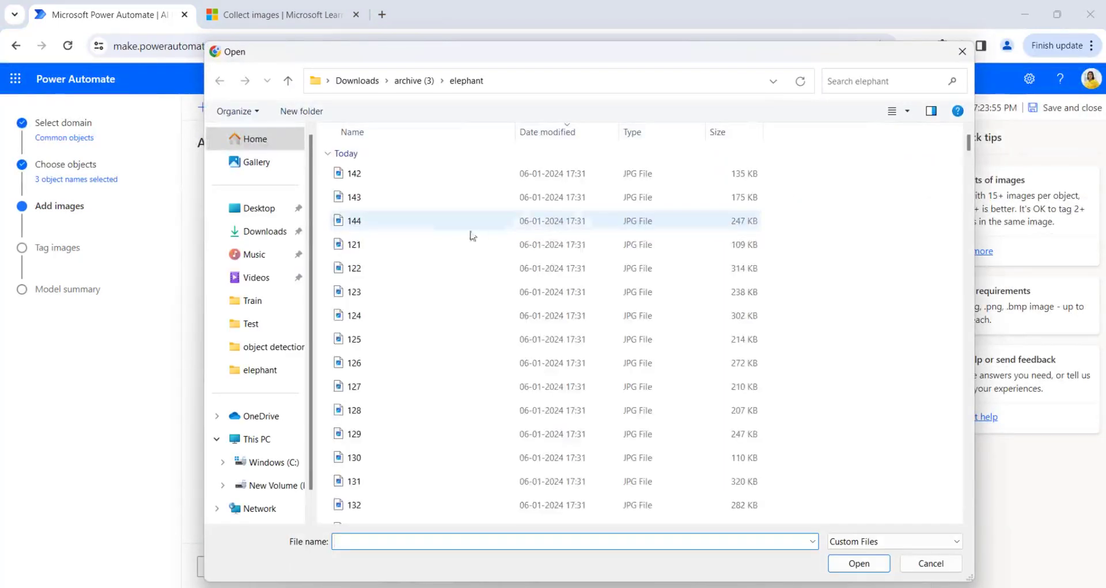
left_click(266, 233)
double_click(367, 183)
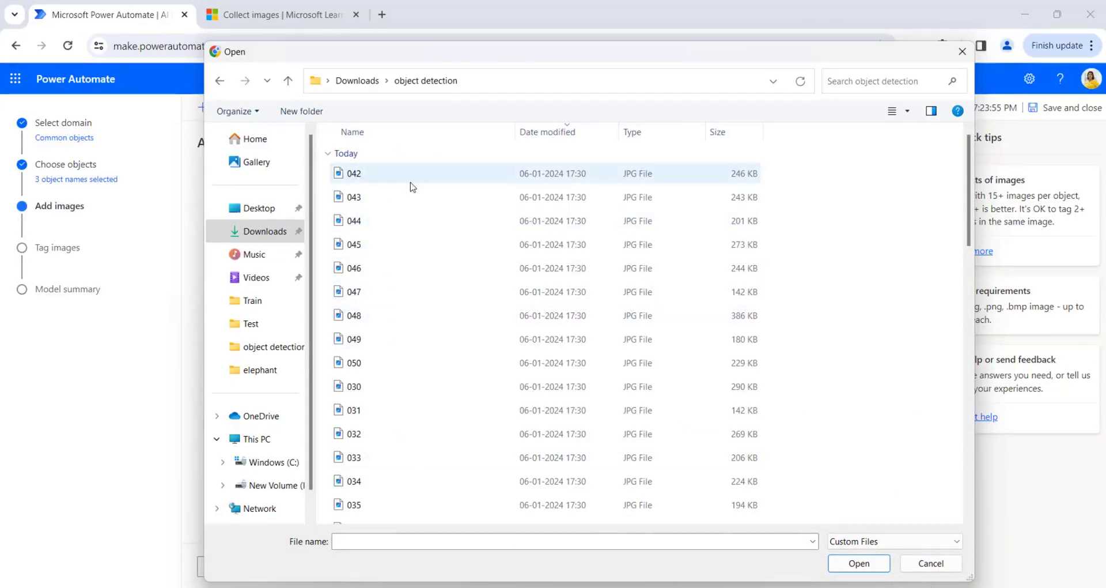
key("ctrl+a")
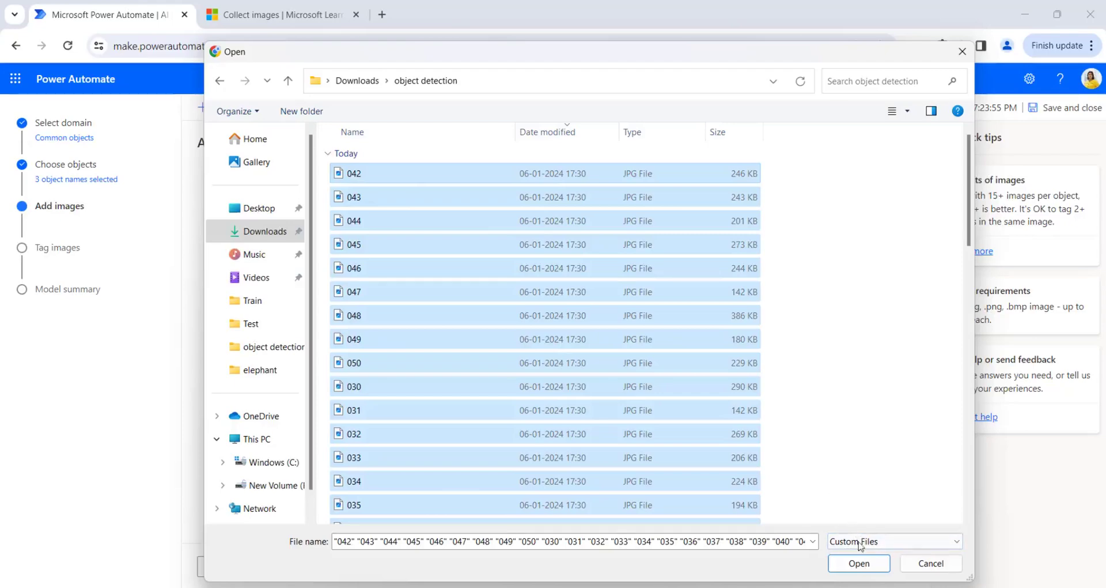
left_click(860, 563)
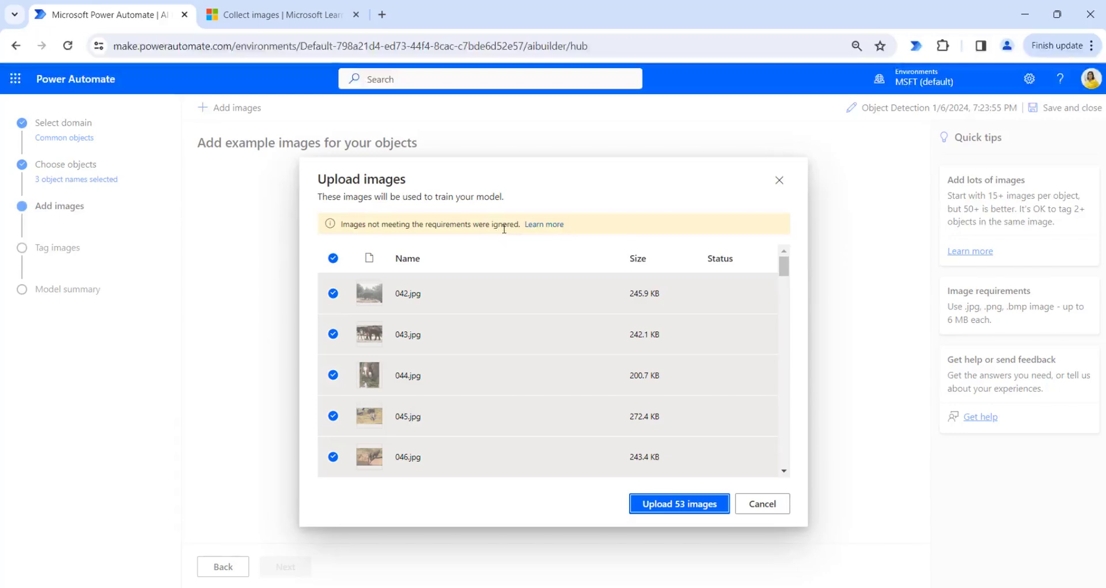
Review the list of chosen images, upload all the valid ones and finish the upload.
scroll(562, 373, "down", 15)
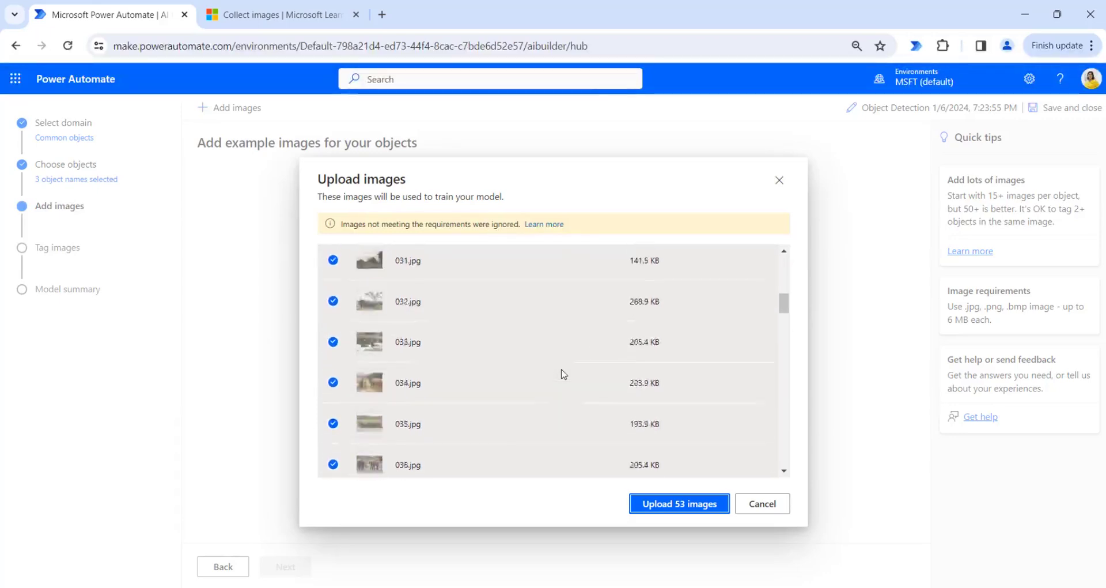
scroll(562, 371, "down", 15)
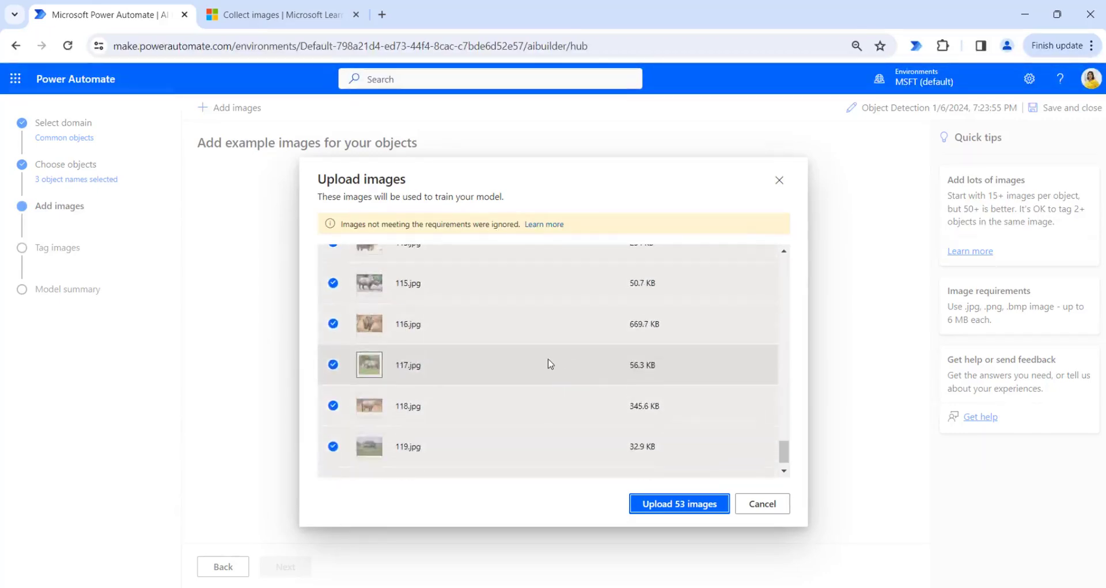
scroll(550, 363, "up", 4)
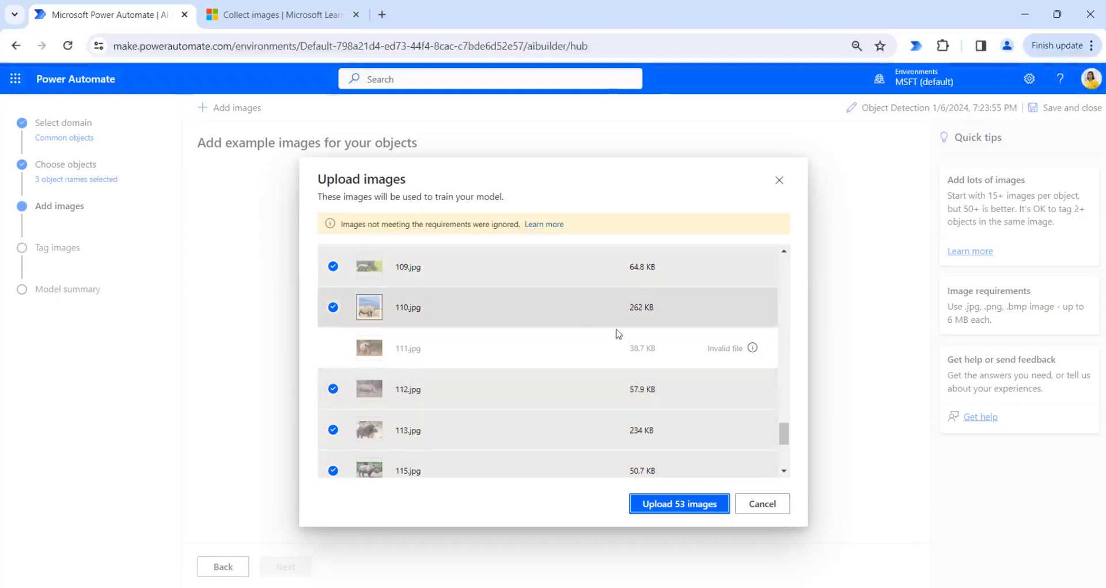
scroll(624, 389, "up", 4)
scroll(624, 390, "up", 15)
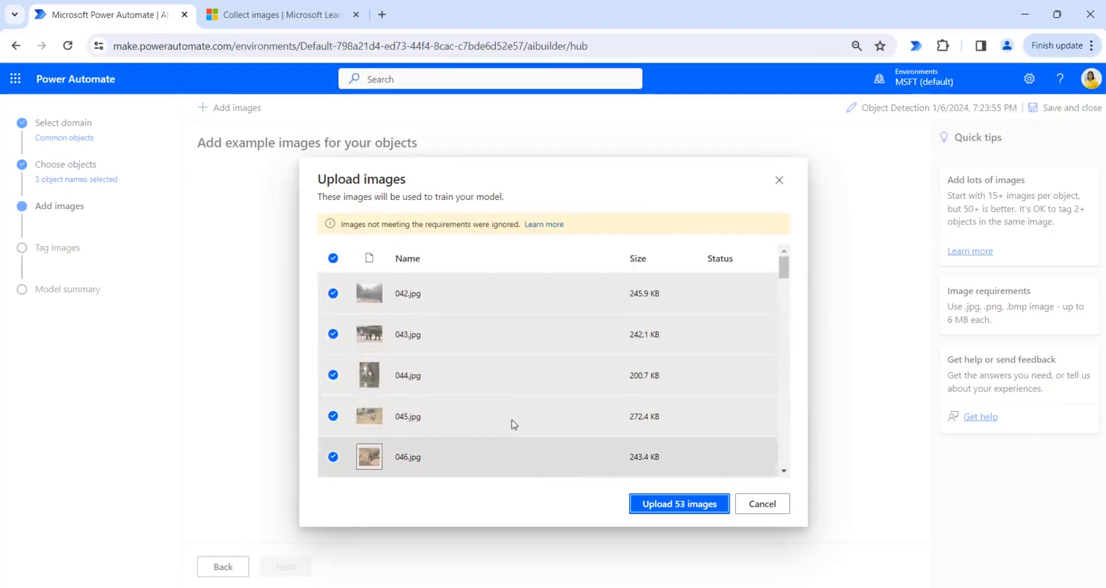
left_click(687, 510)
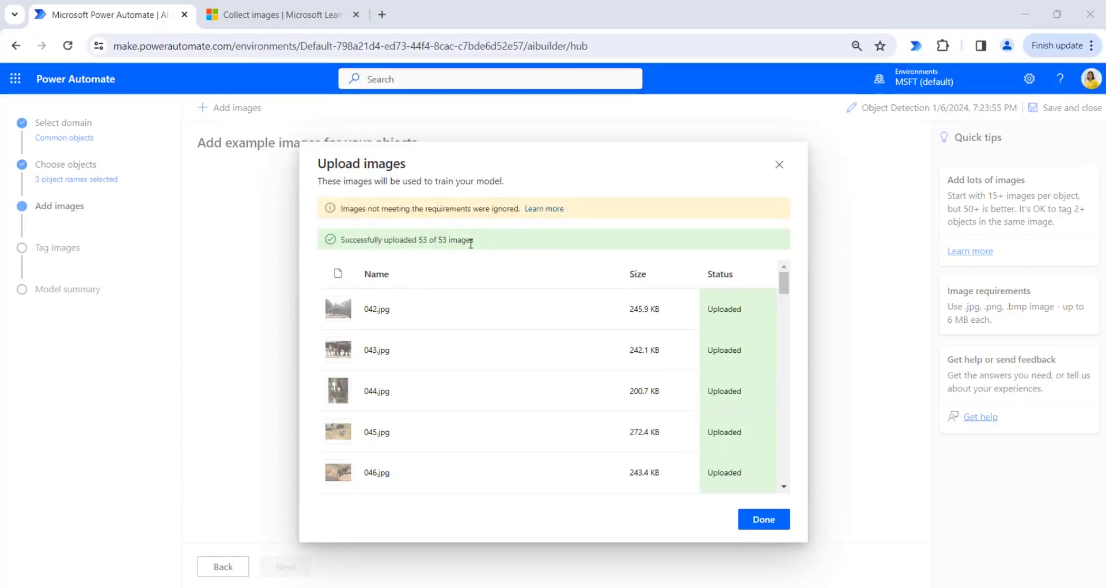
left_click(769, 519)
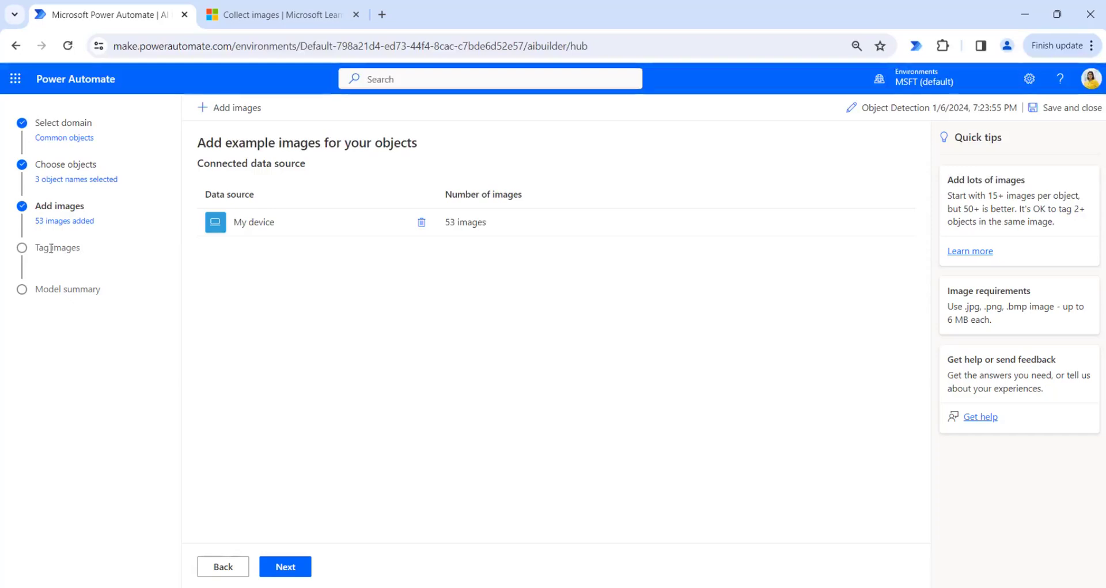
Proceed to image tagging and tag the elephant in the first image with a bounding box labelled Elephant.
left_click(286, 566)
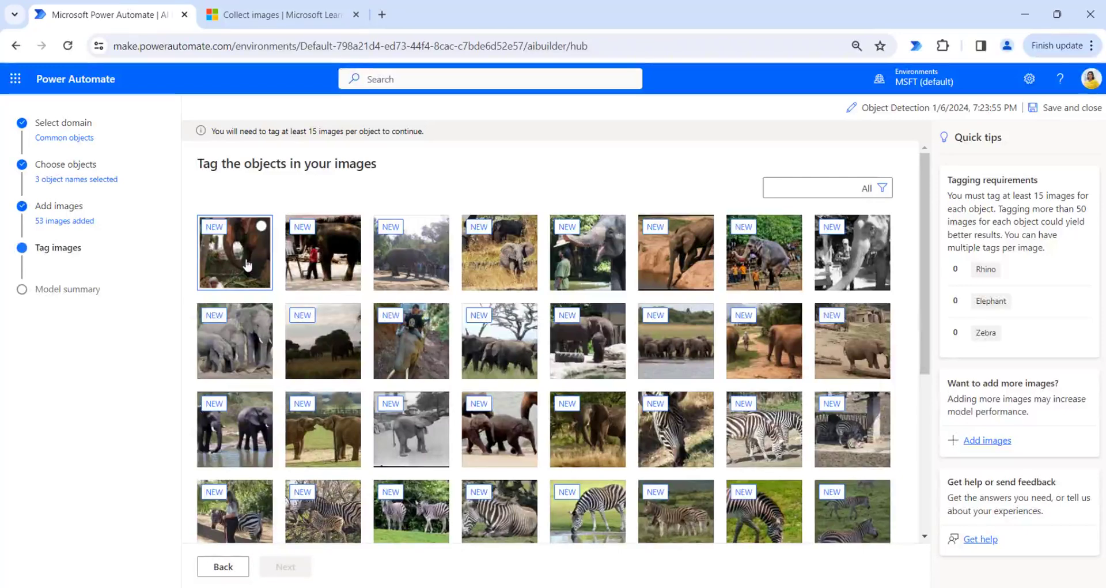
left_click(248, 264)
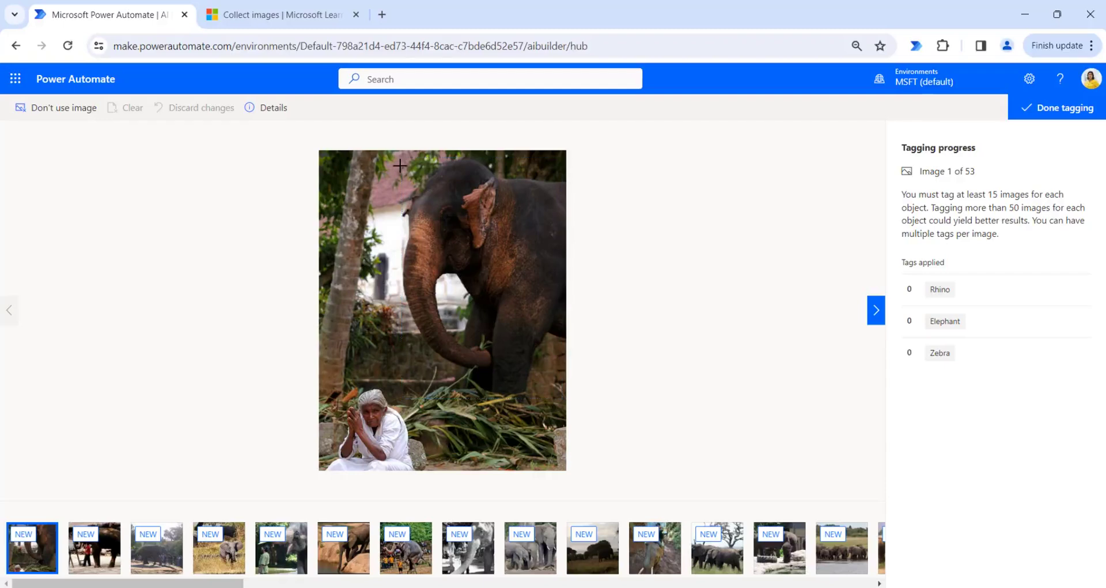
left_click_drag(402, 166, 566, 407)
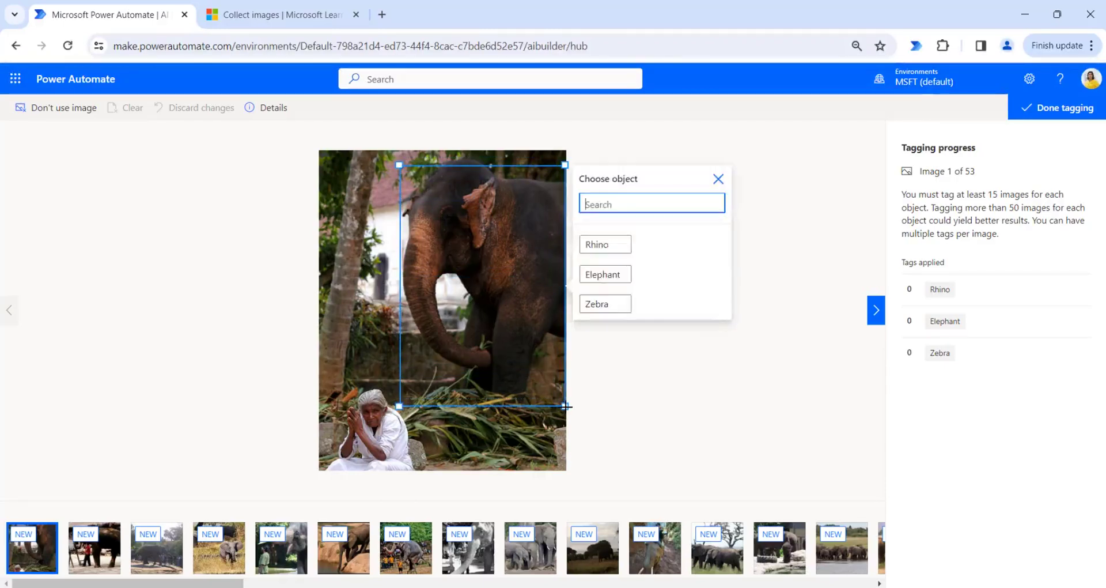
left_click(607, 275)
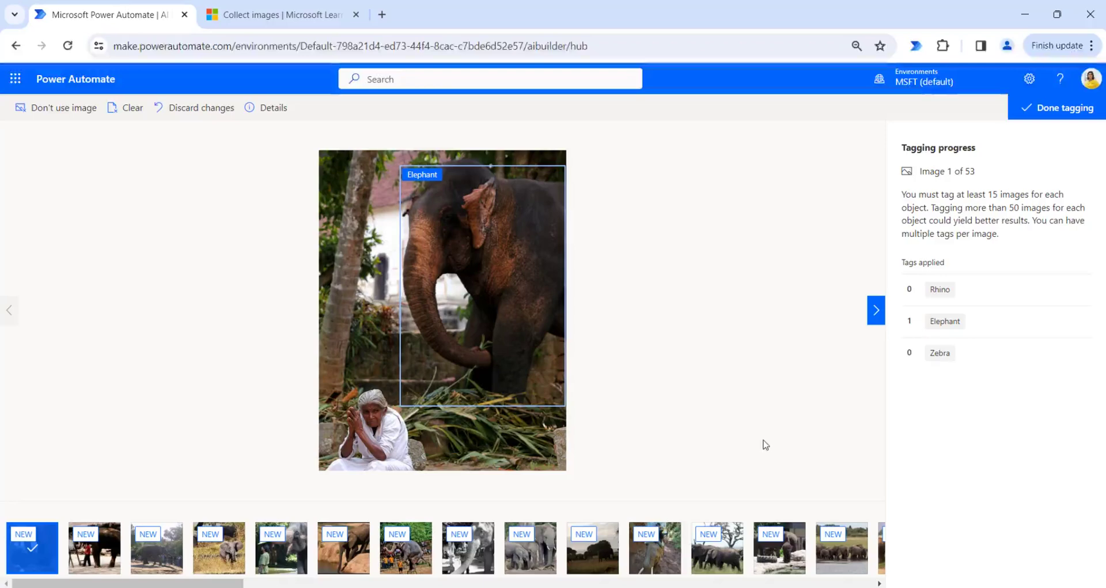
Tag the elephant drinking at the water in the sixth image as Elephant.
left_click(354, 558)
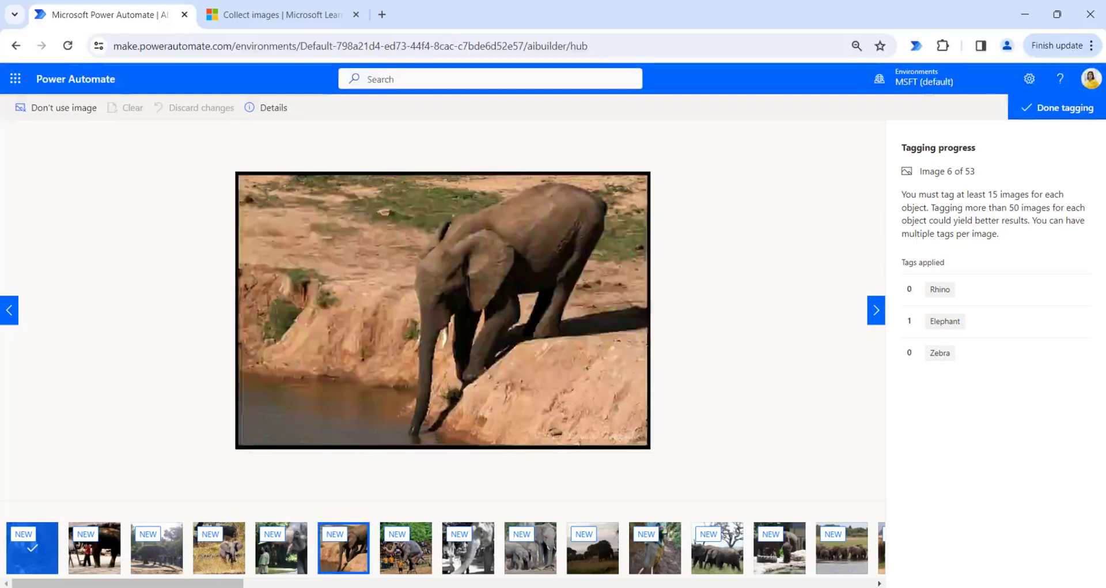
left_click(472, 262)
left_click(645, 292)
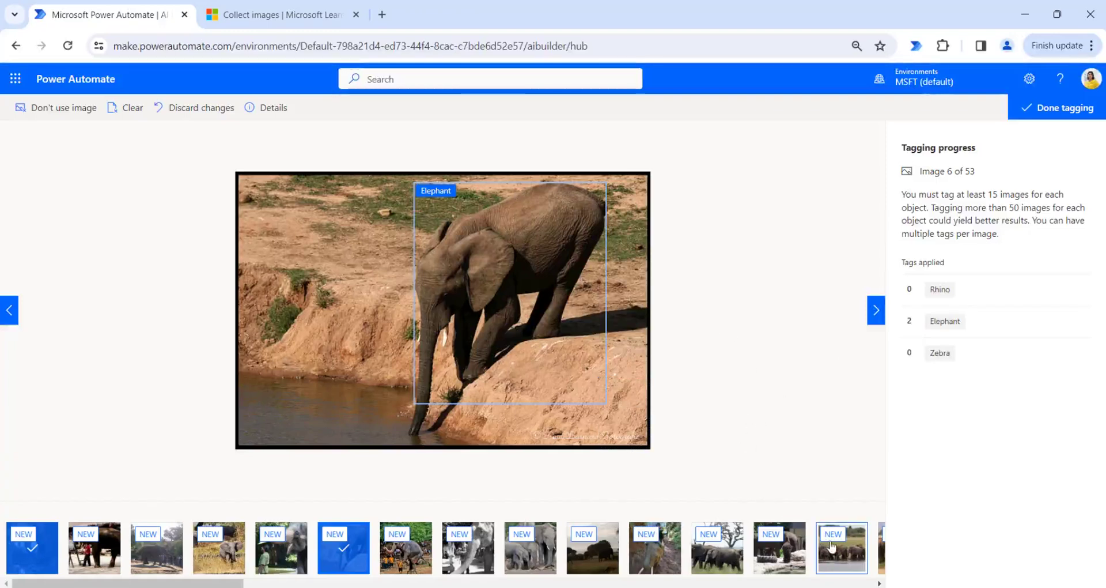
scroll(815, 555, "right", 3)
scroll(815, 555, "right", 3)
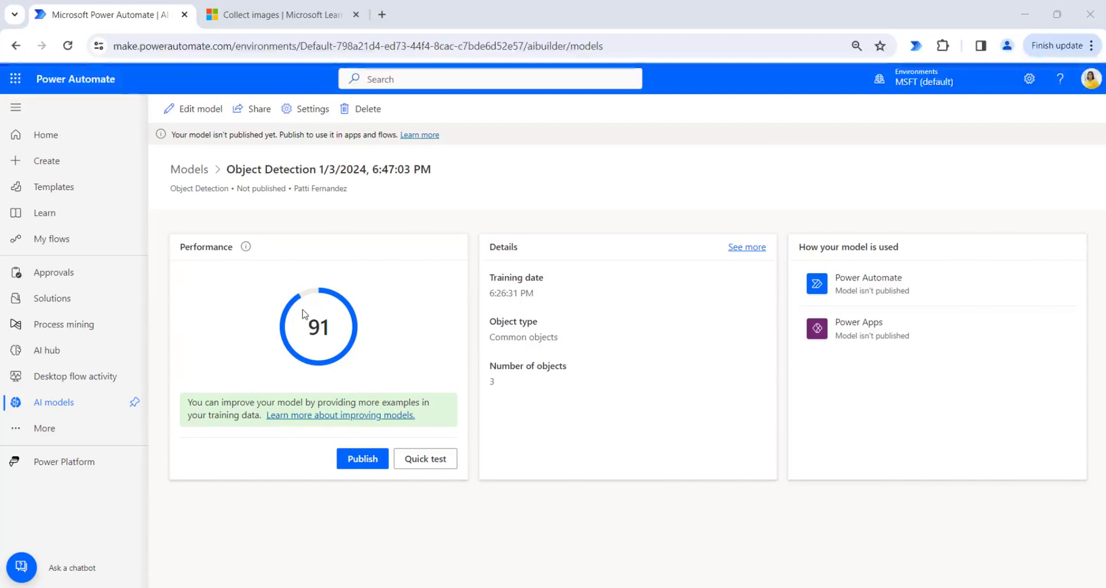
Open the existing object detection model for editing and proceed through its domain, object names and example images to the image tagging stage.
left_click(199, 110)
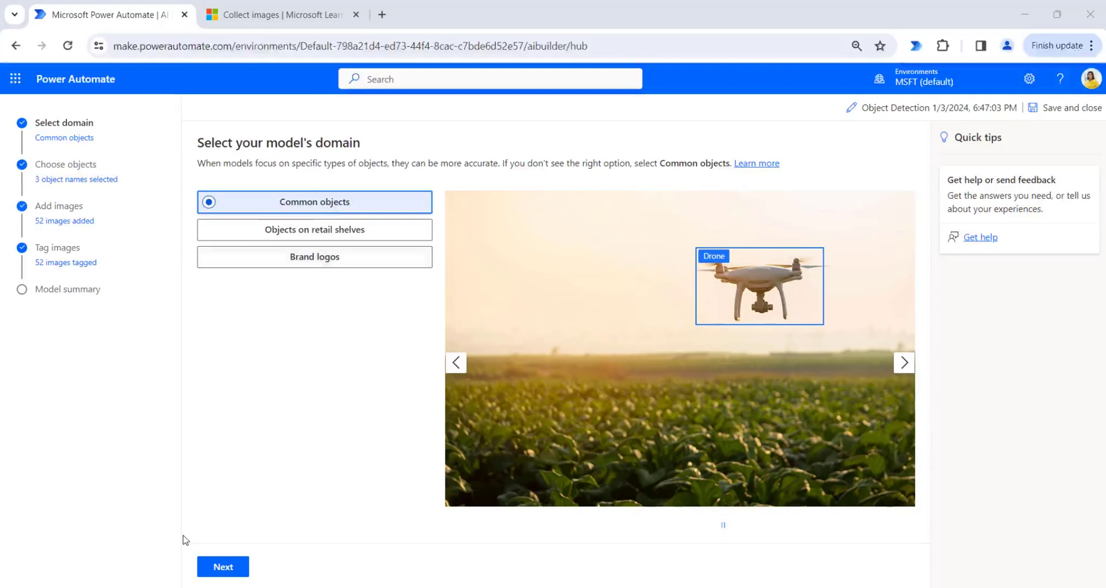
left_click(223, 567)
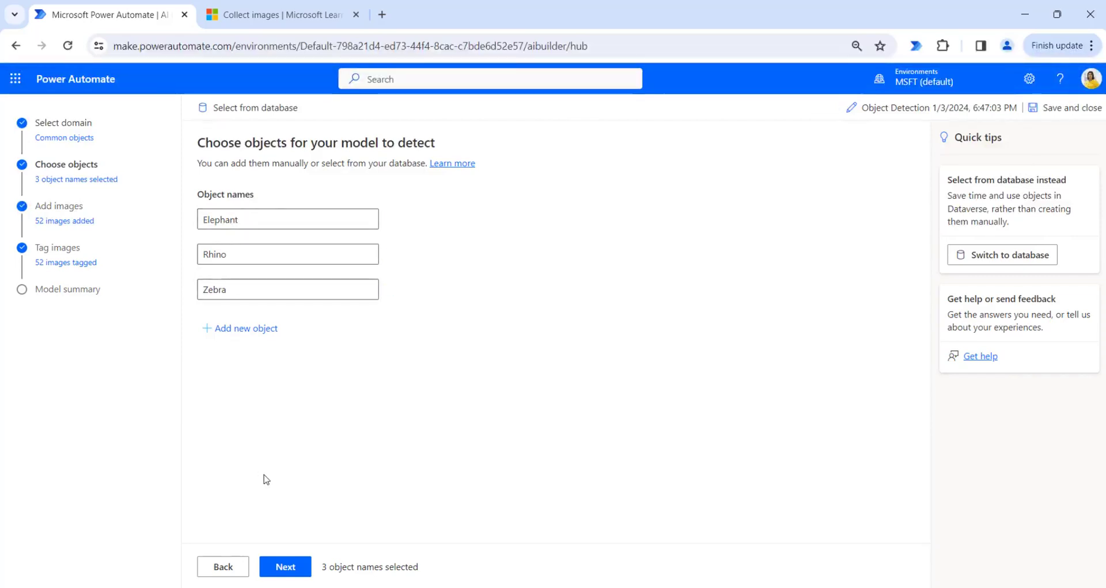
left_click(292, 568)
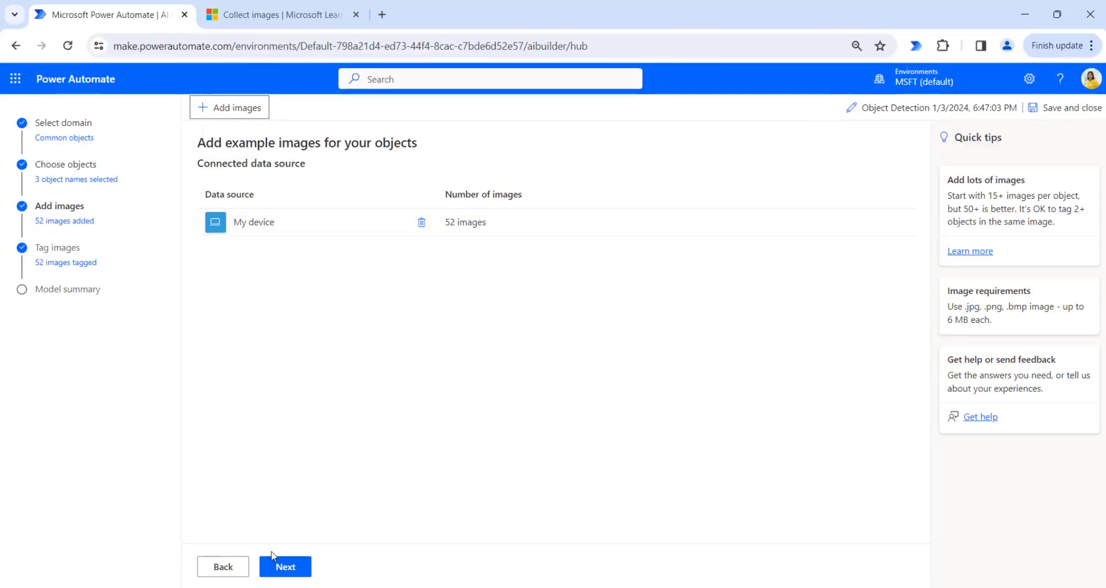
left_click(296, 568)
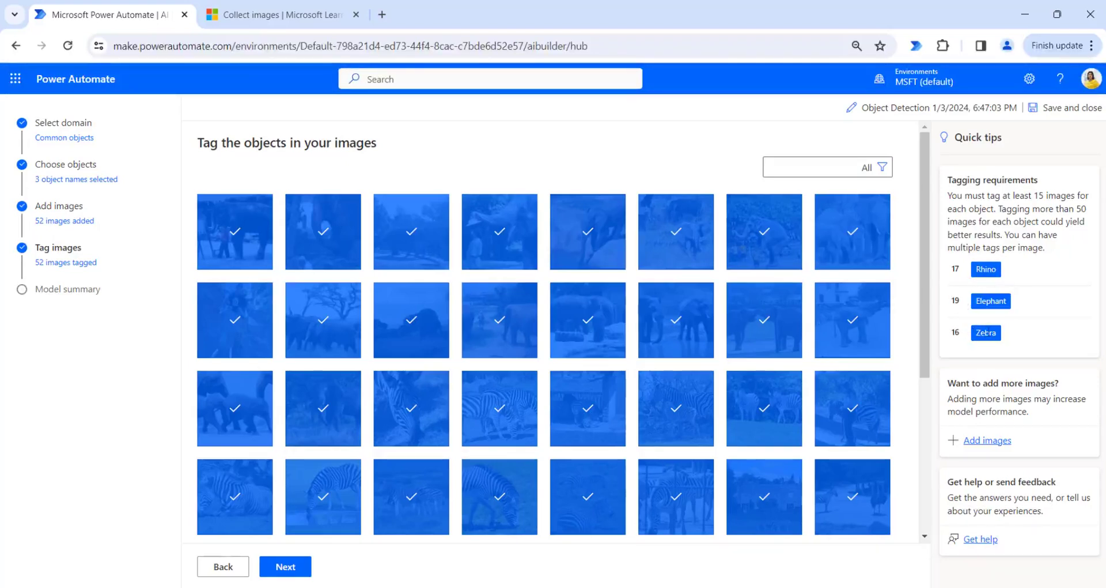
Review the bounding boxes on several tagged zebra, elephant and rhino images, including images 20, 9, 35 and 36, and finish tagging.
left_click(495, 425)
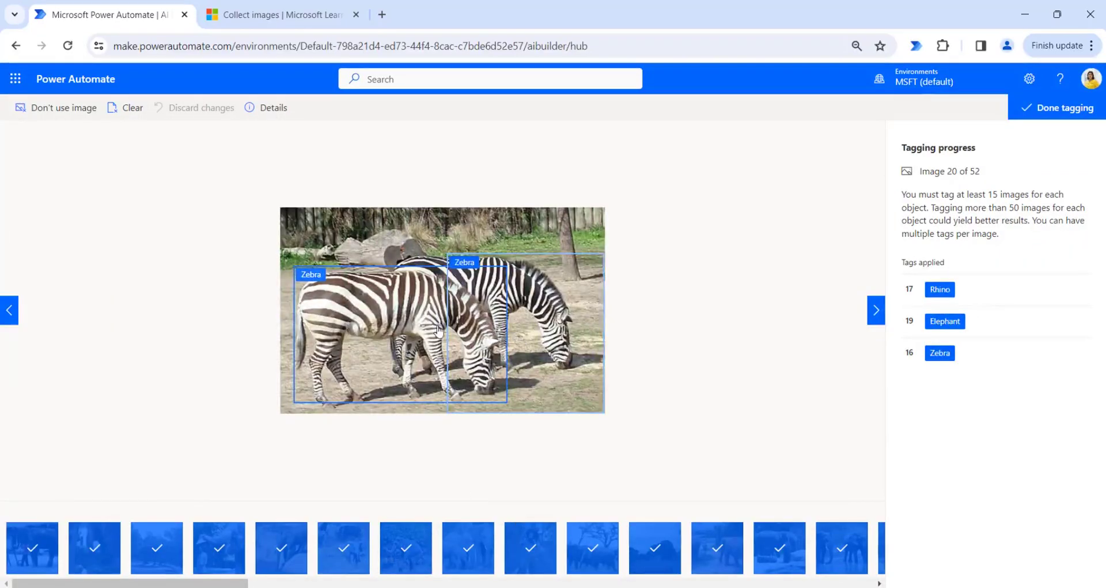
left_click(531, 564)
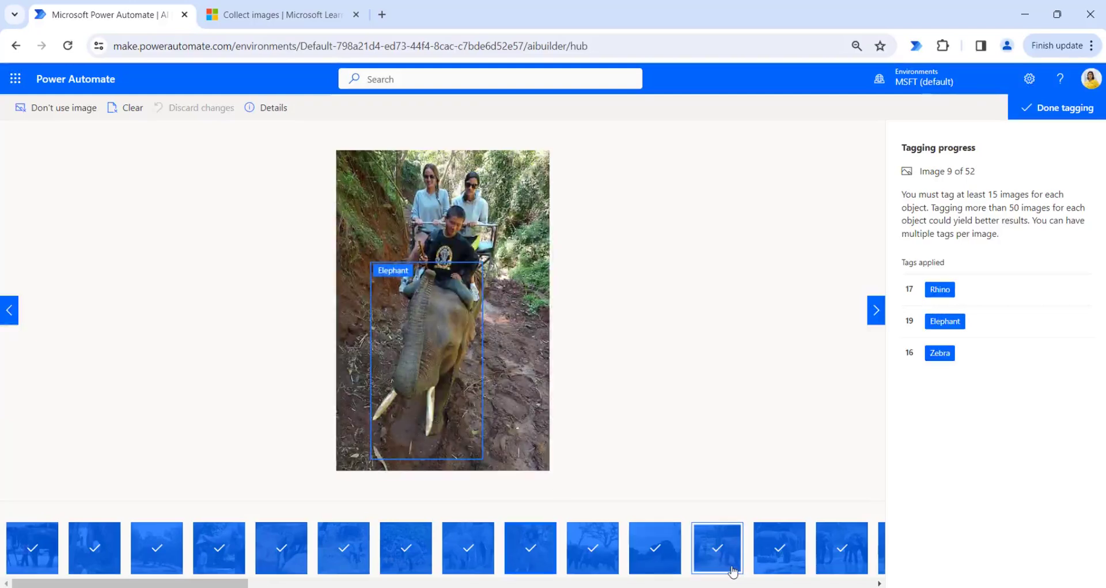
scroll(731, 567, "right", 5)
scroll(731, 570, "right", 5)
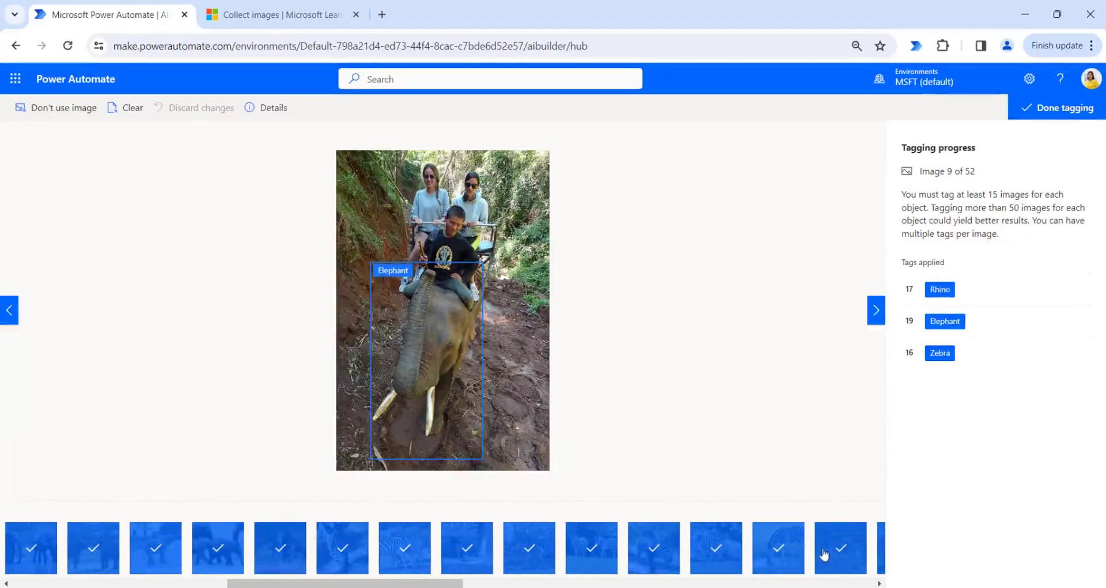
scroll(855, 560, "right", 3)
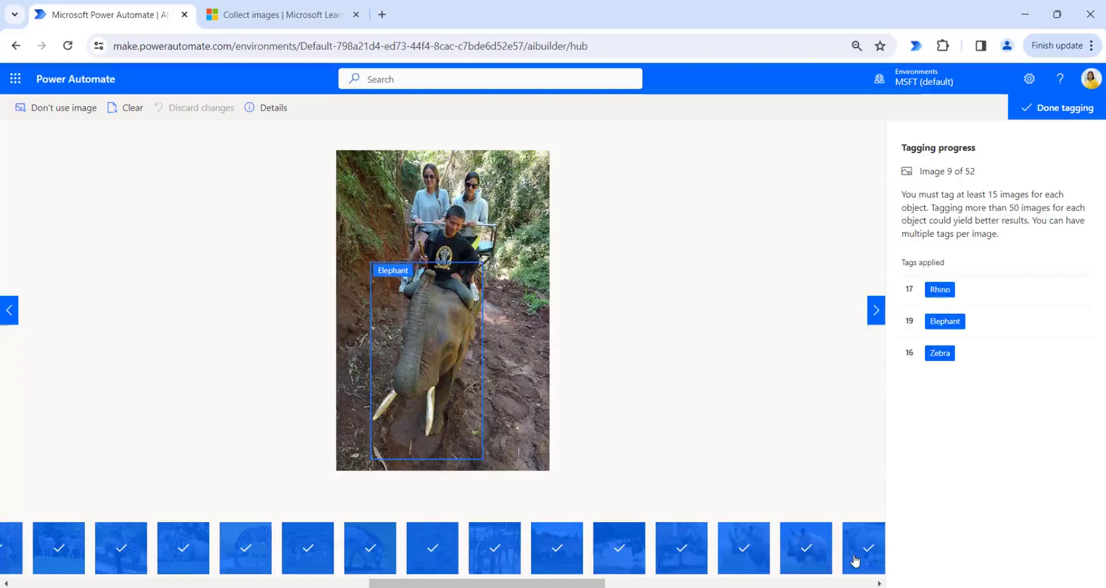
left_click(783, 561)
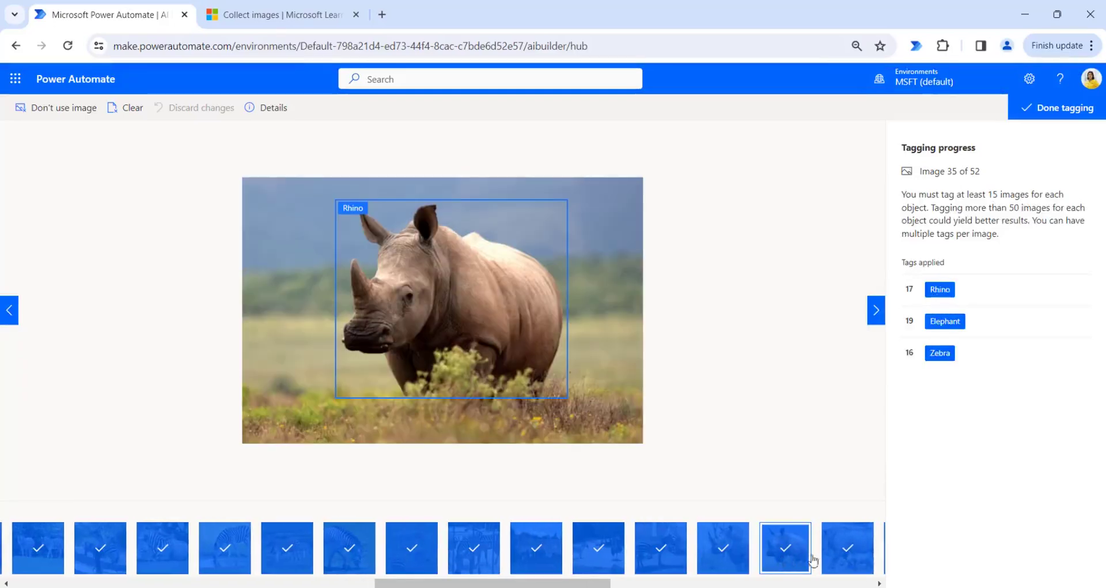
left_click(843, 560)
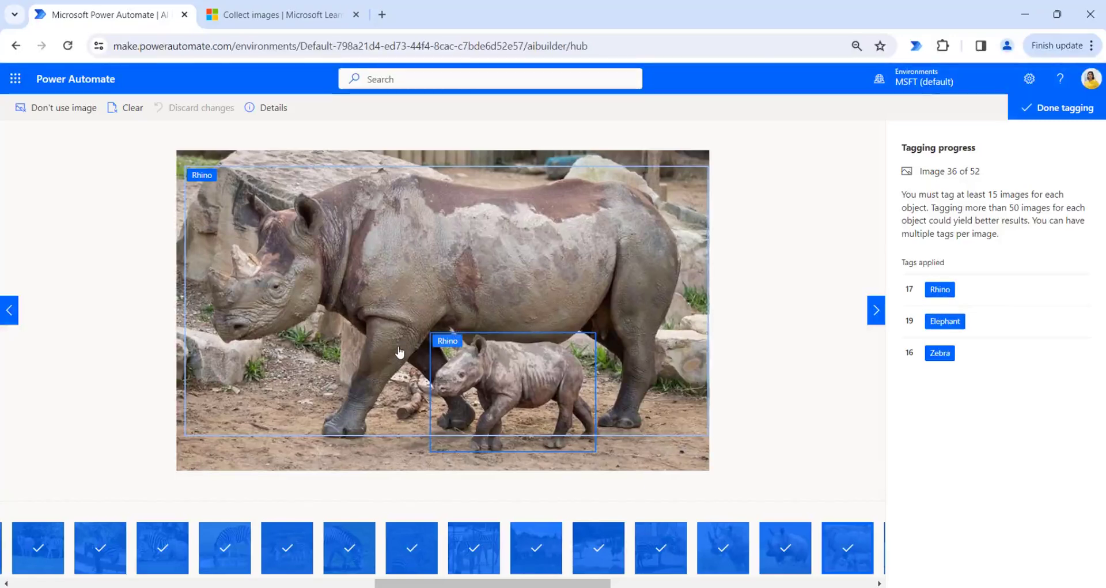
left_click(1054, 115)
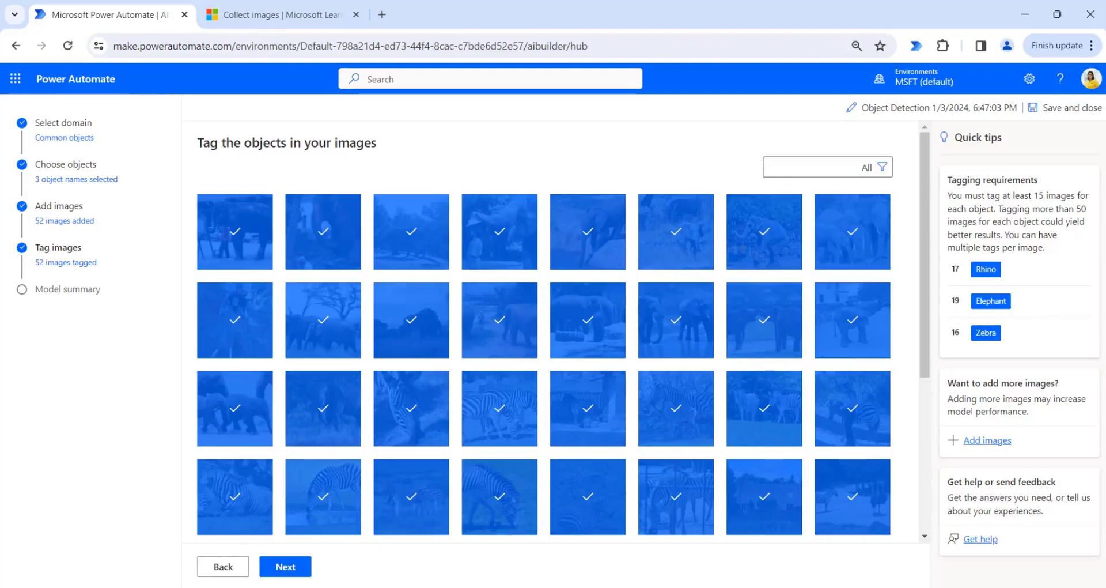
Review the model summary, train the model by overwriting the last trained version, and go to its details page.
left_click(300, 570)
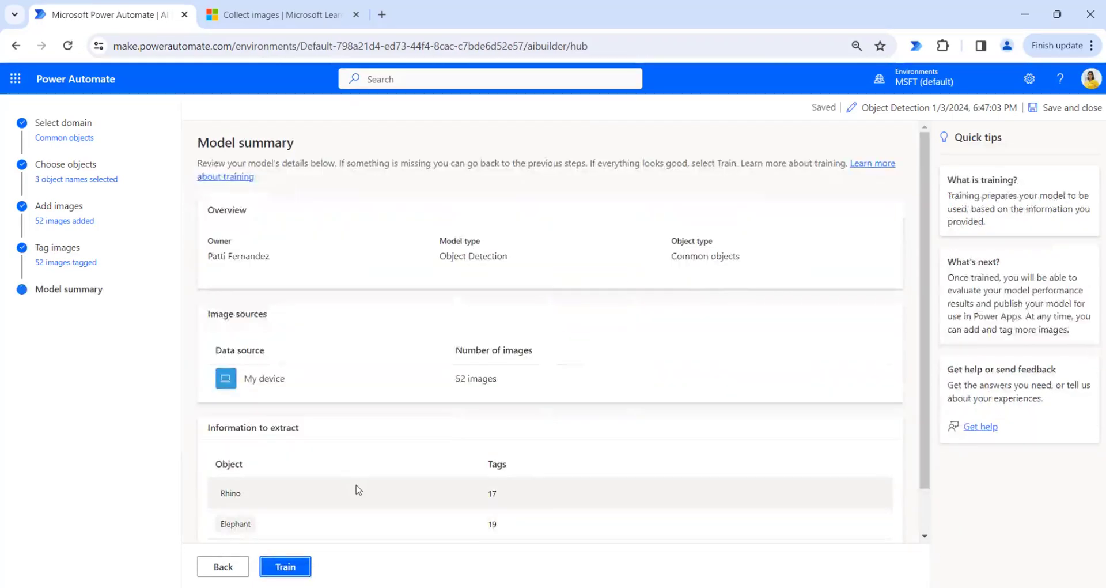
scroll(358, 489, "down", 2)
scroll(358, 489, "up", 2)
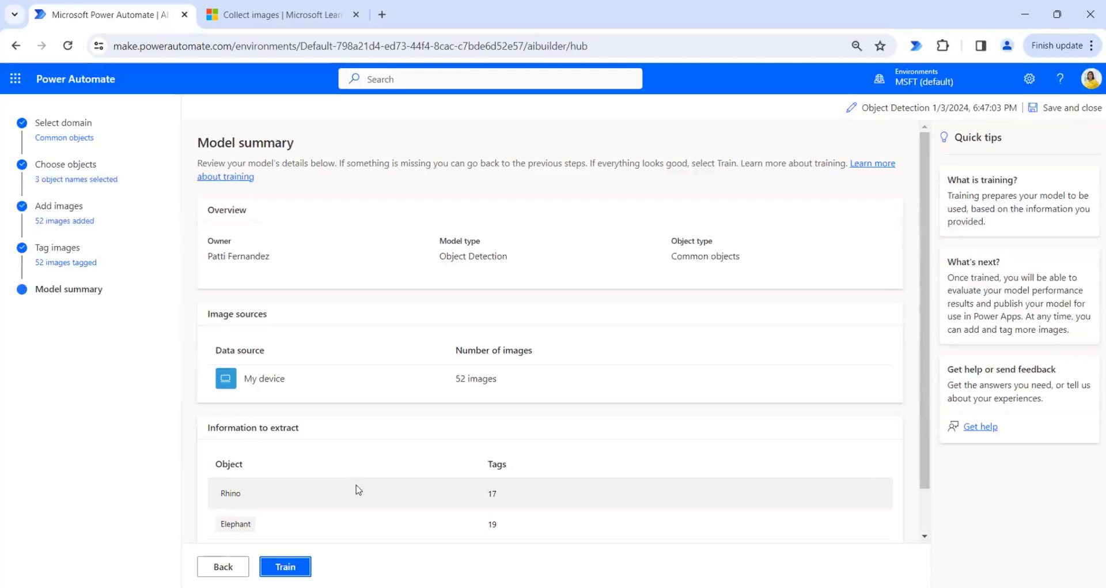
left_click(291, 570)
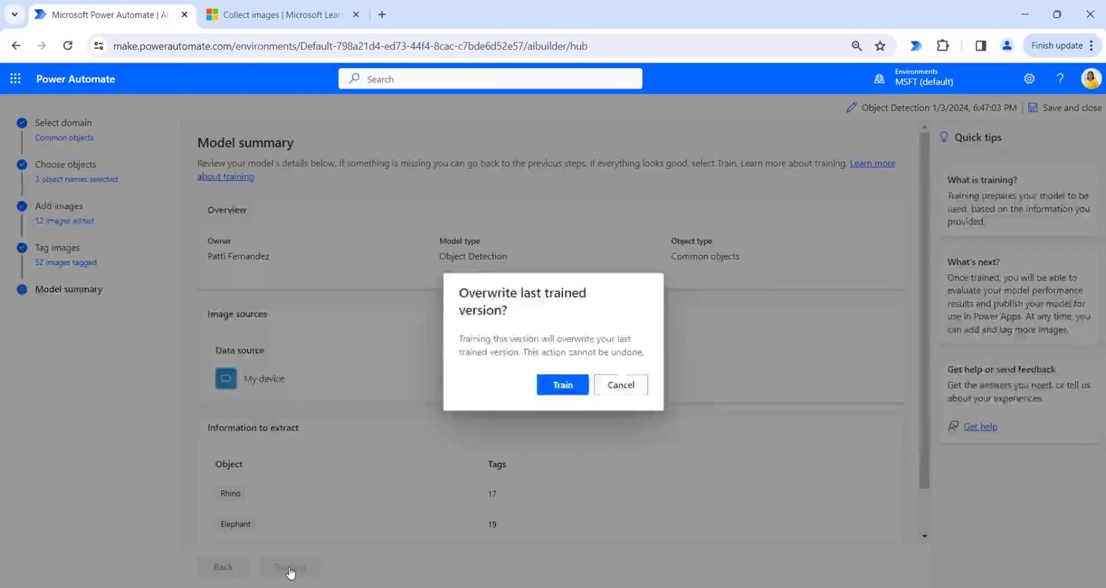
left_click(562, 385)
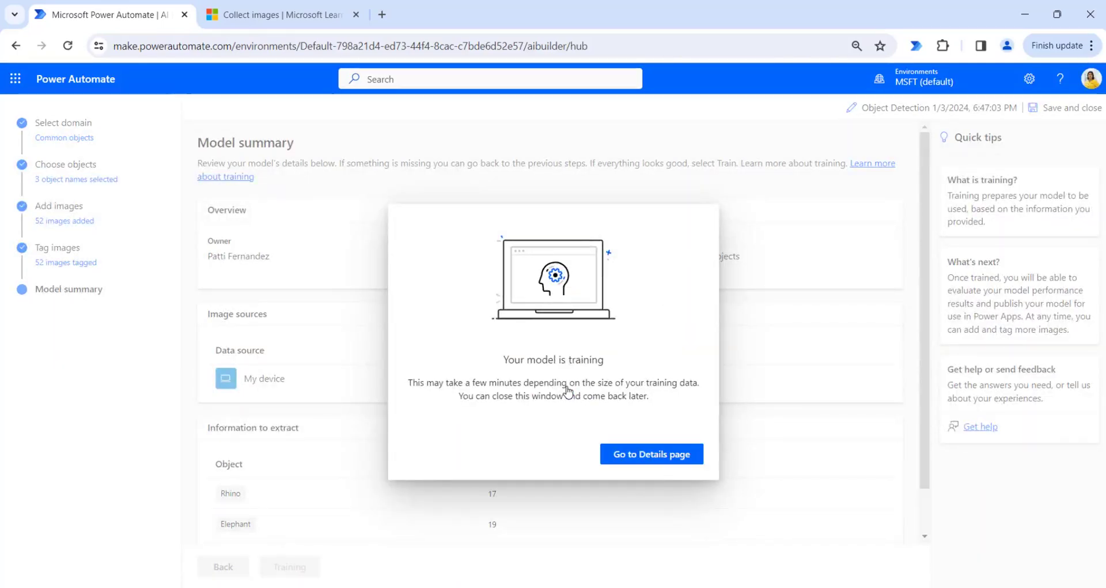
left_click(662, 457)
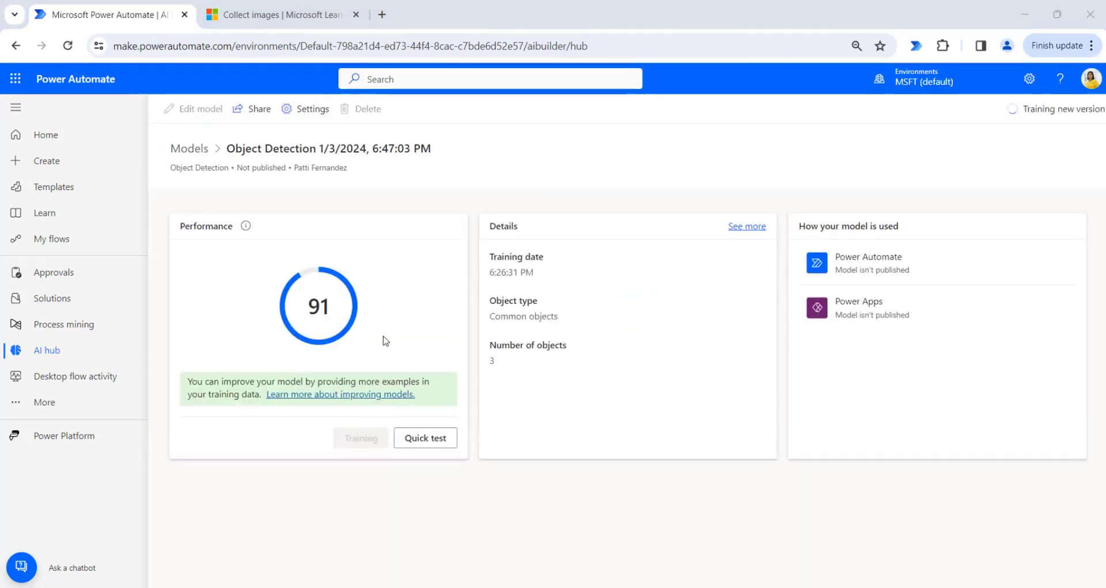
Try a quick test of the model with image 364 from the Downloads > archive (3) > zebra folder.
left_click(425, 439)
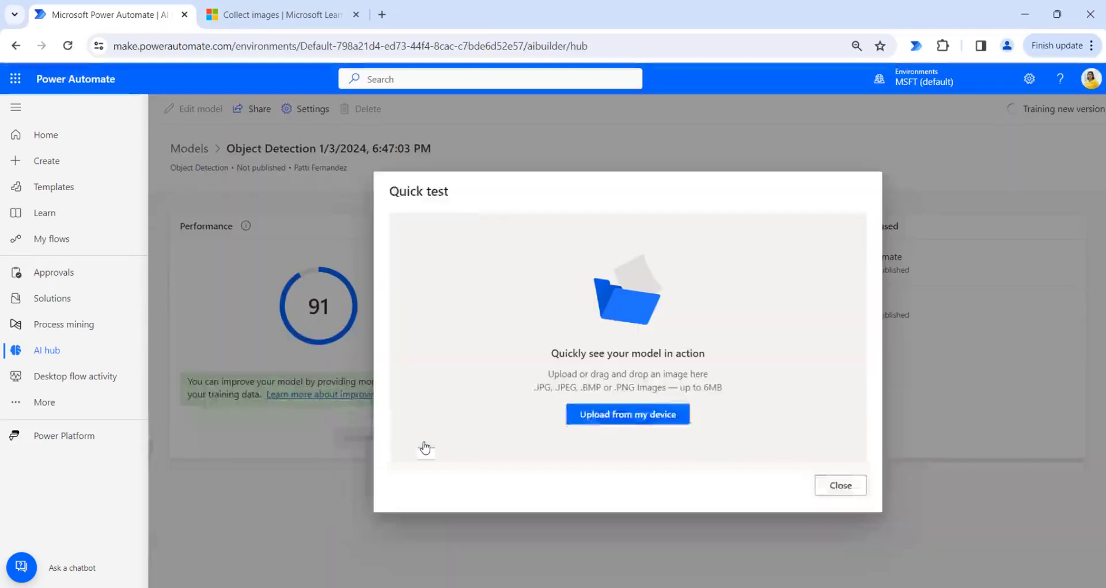
left_click(637, 421)
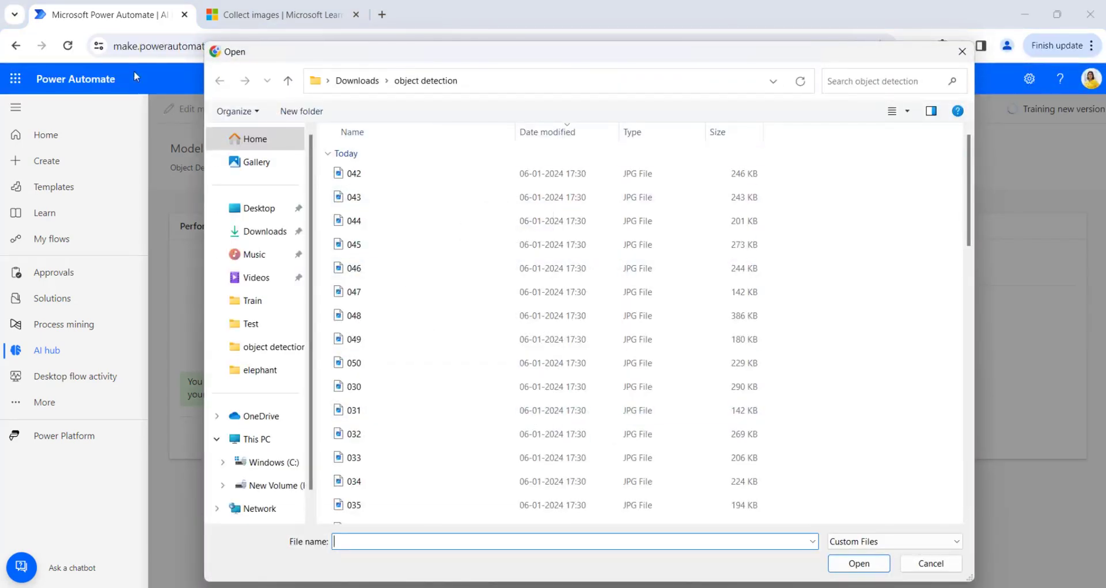
left_click(357, 80)
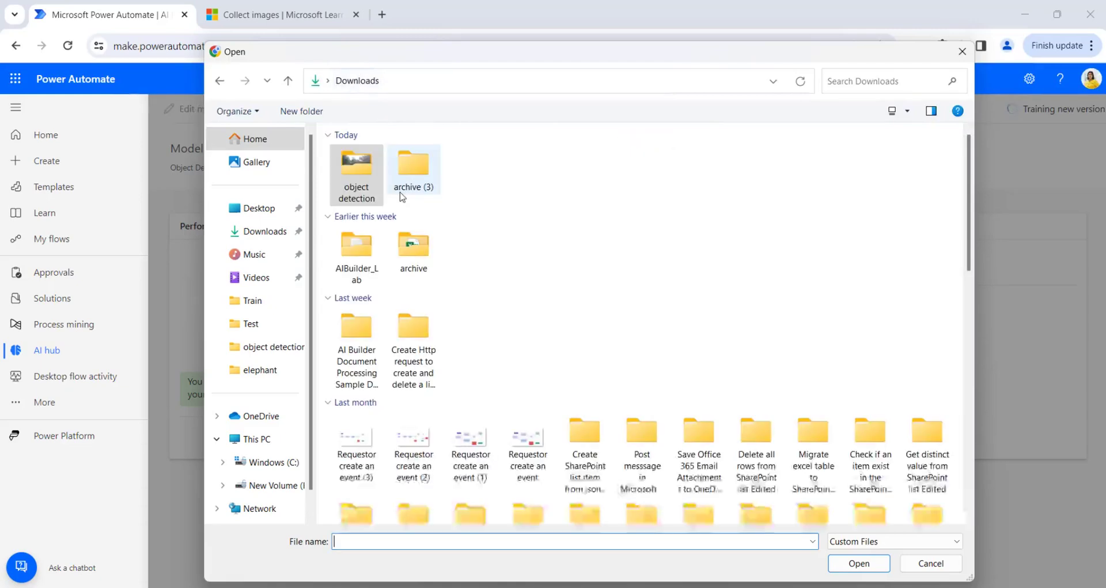
double_click(406, 185)
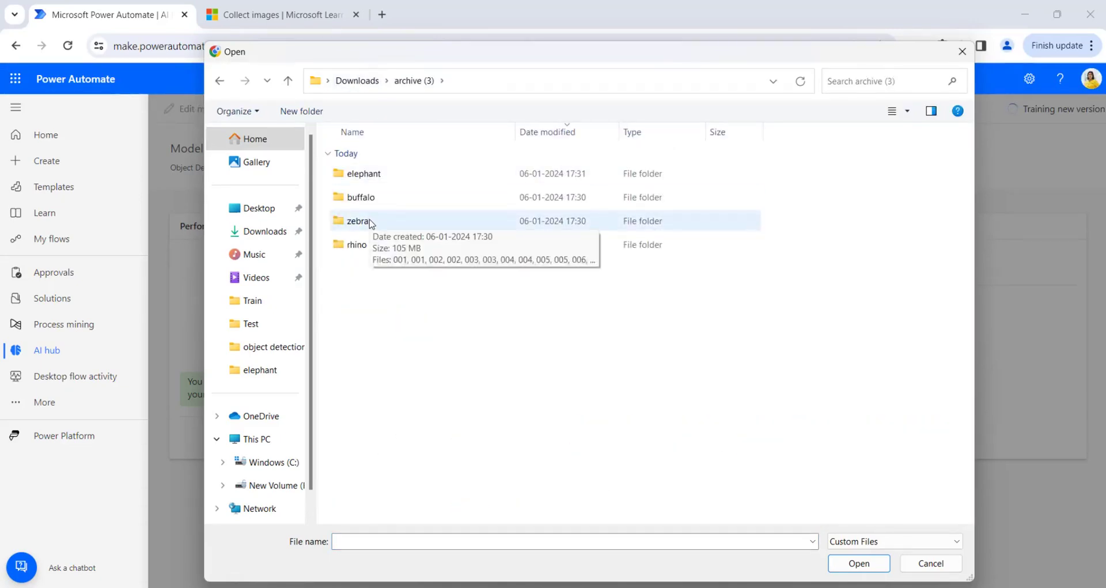
double_click(369, 223)
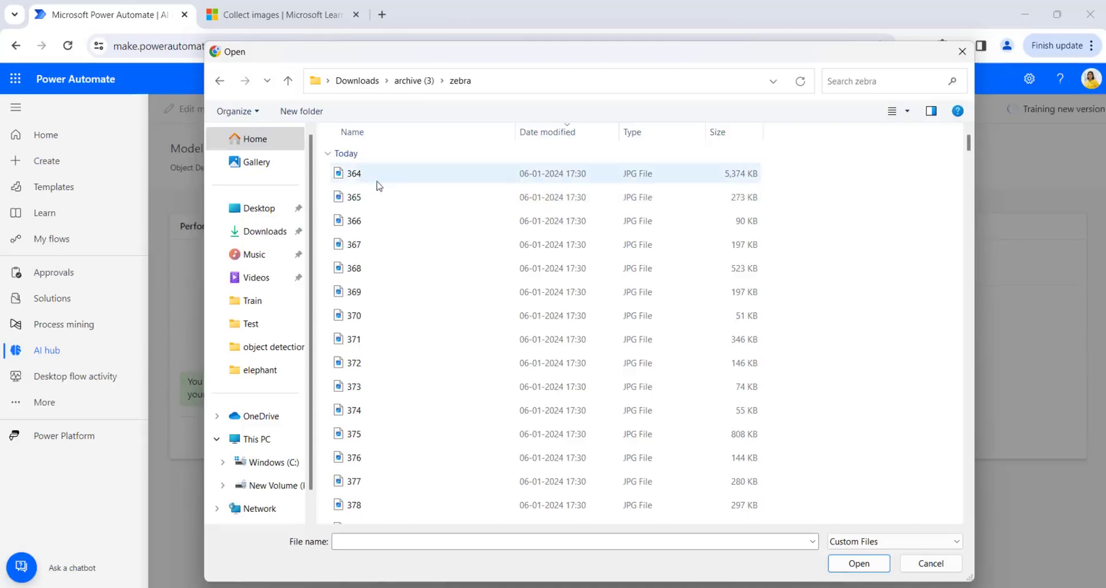
left_click(374, 174)
left_click(859, 562)
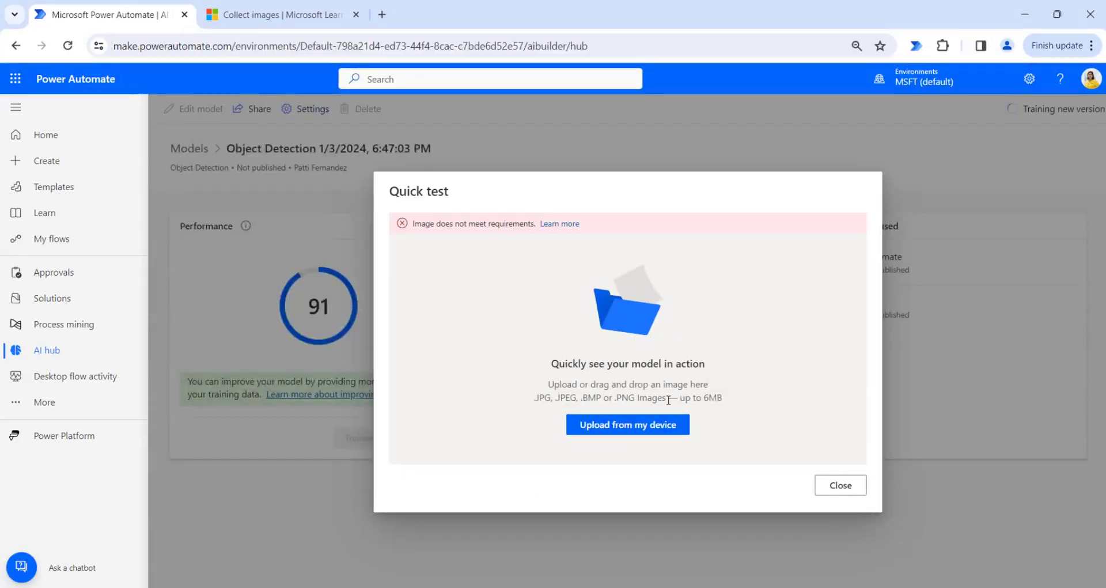
Upload image 369 from the zebra folder to the quick test.
left_click(640, 426)
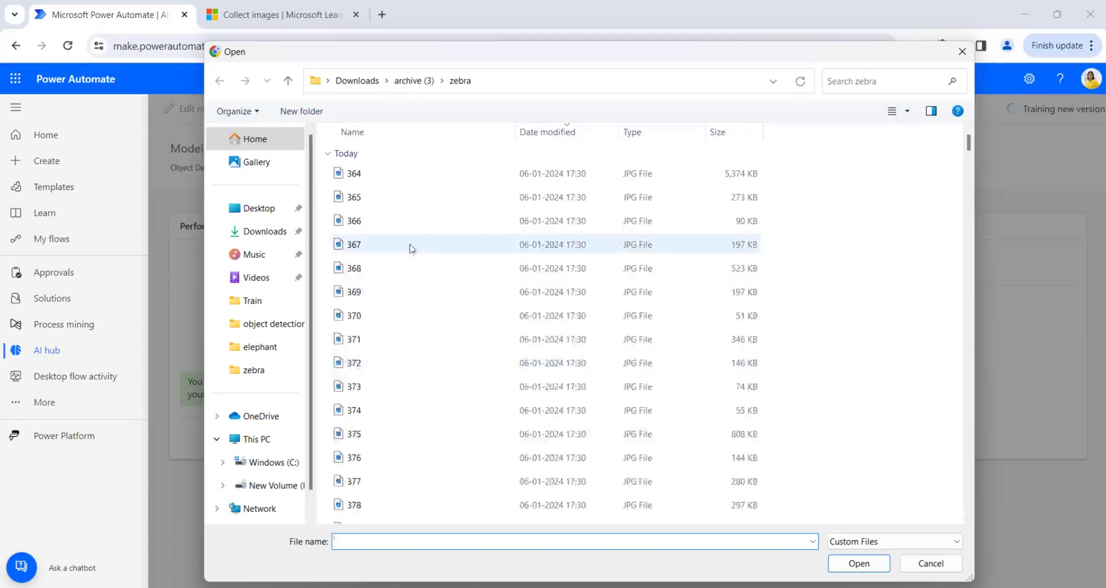
left_click(383, 292)
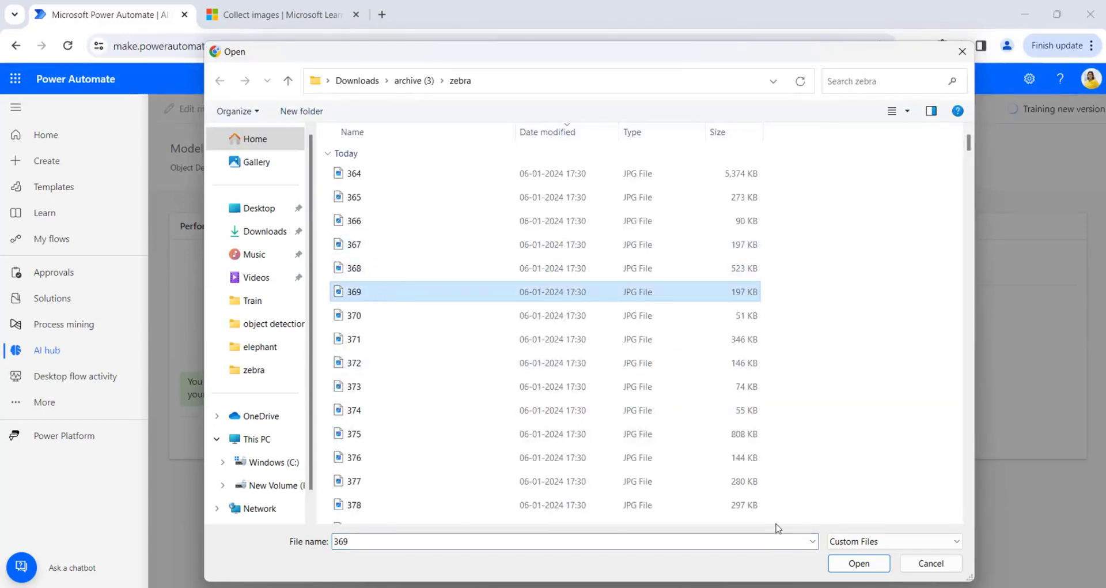
key("Return")
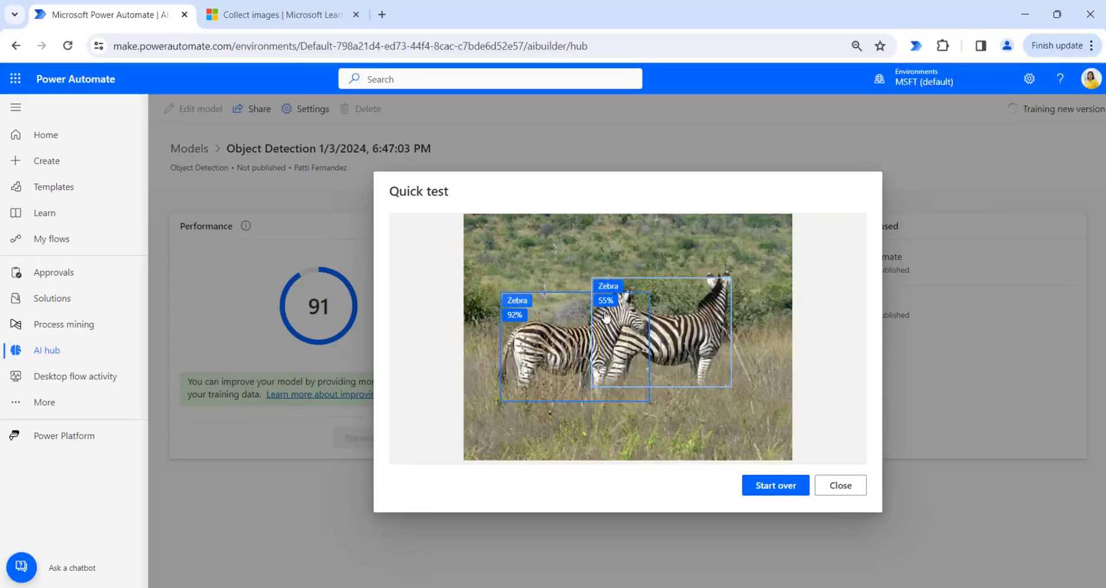
Start the quick test over with image 130 from the archive (3) > elephant folder.
left_click(785, 485)
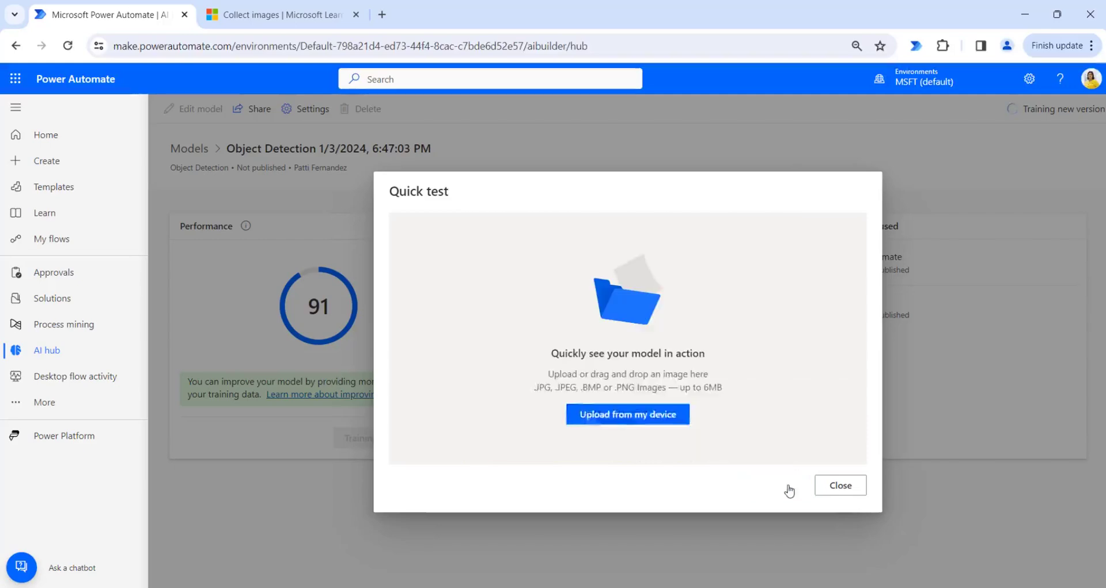
left_click(628, 419)
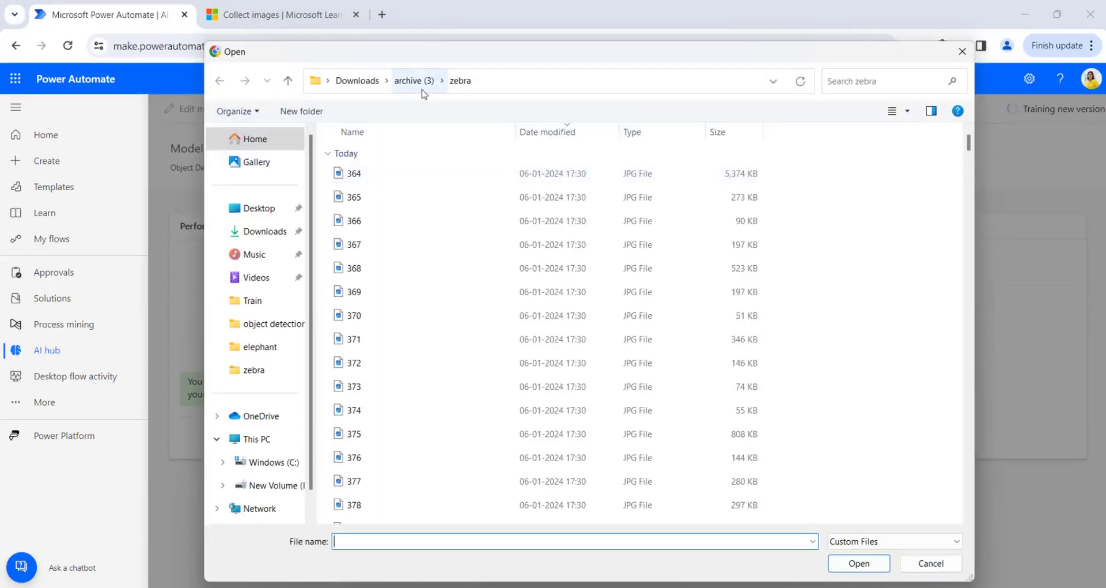
left_click(414, 81)
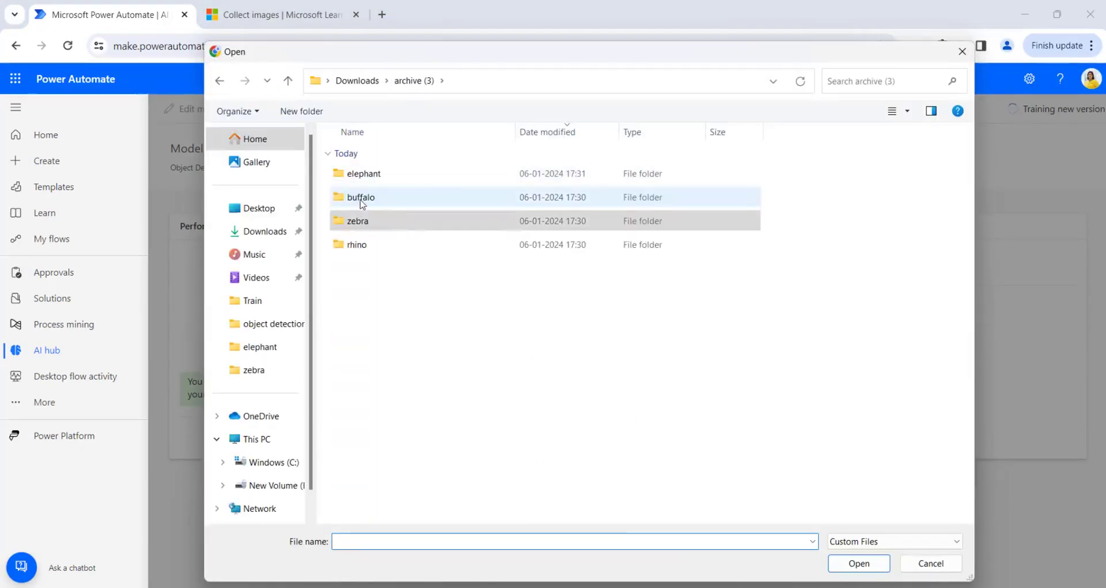
left_click(382, 177)
double_click(382, 177)
left_click(357, 456)
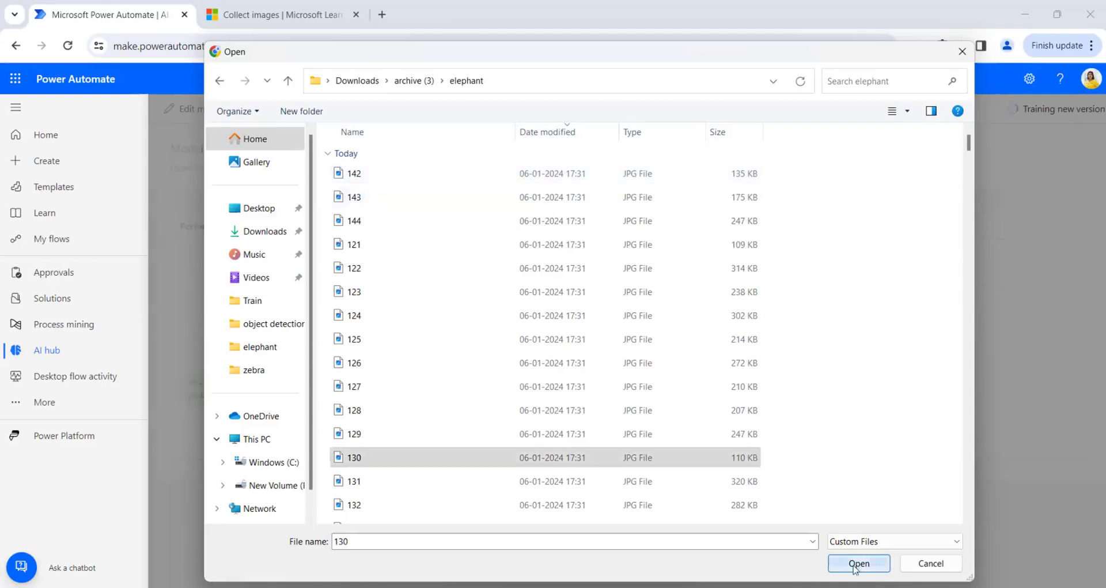
left_click(858, 563)
Start the quick test over with image 140 from the elephant folder, check the detected objects and close the test.
left_click(789, 488)
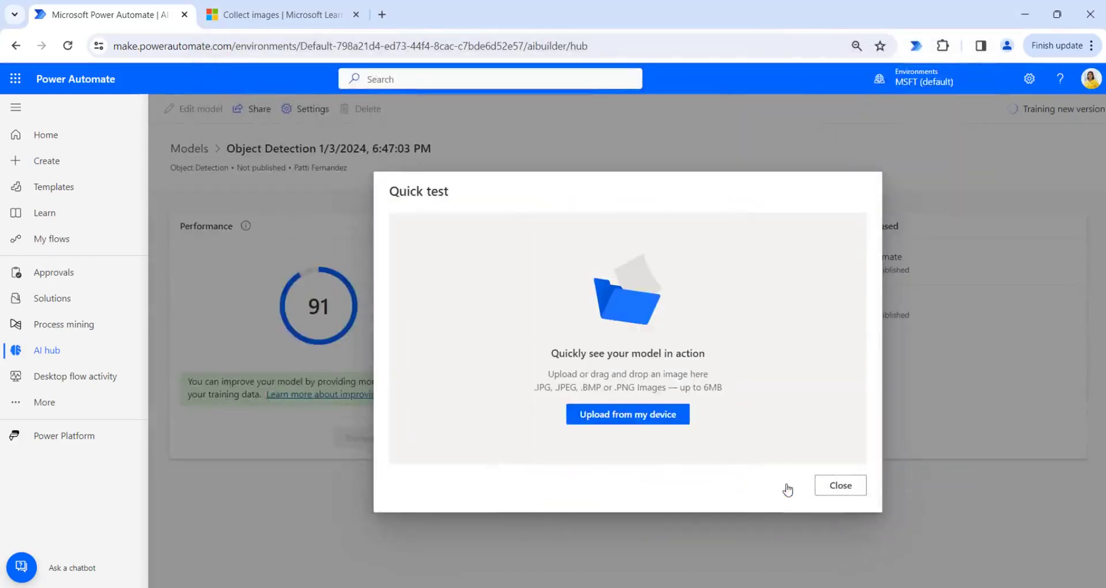
left_click(670, 419)
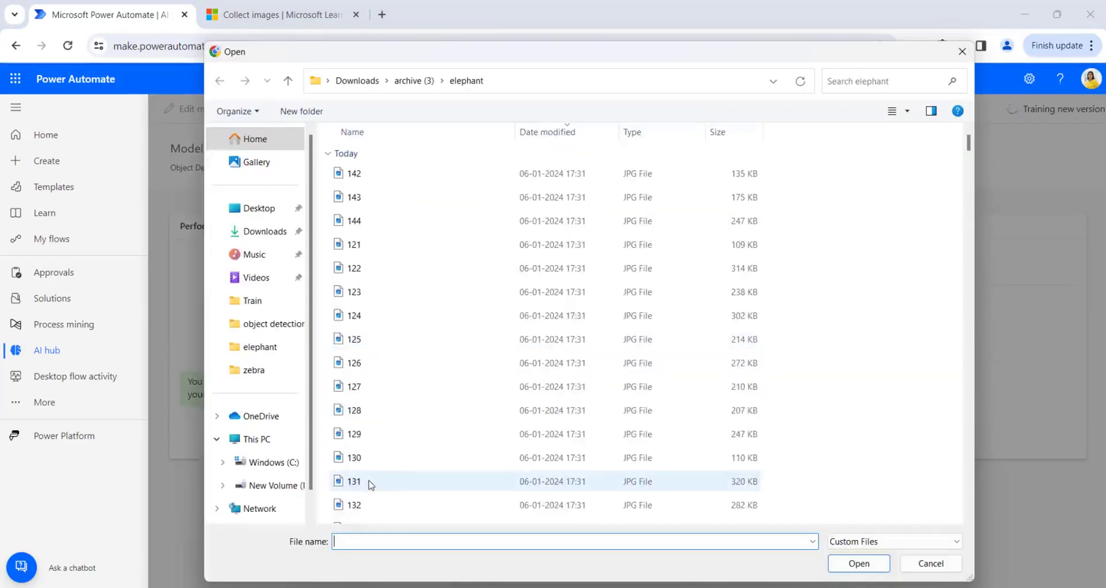
scroll(365, 437, "down", 3)
left_click(364, 491)
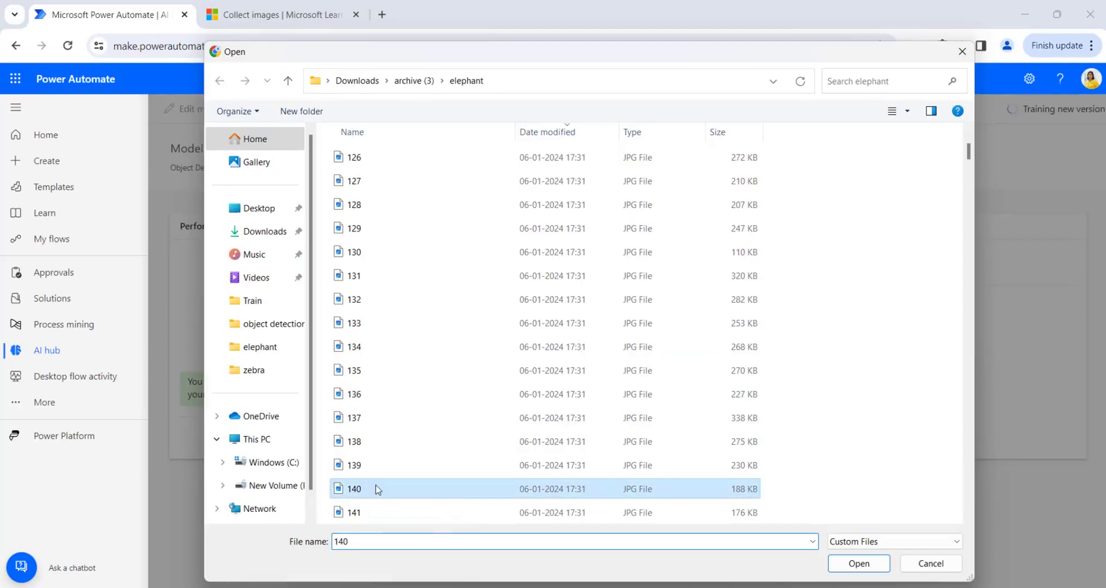
left_click(845, 563)
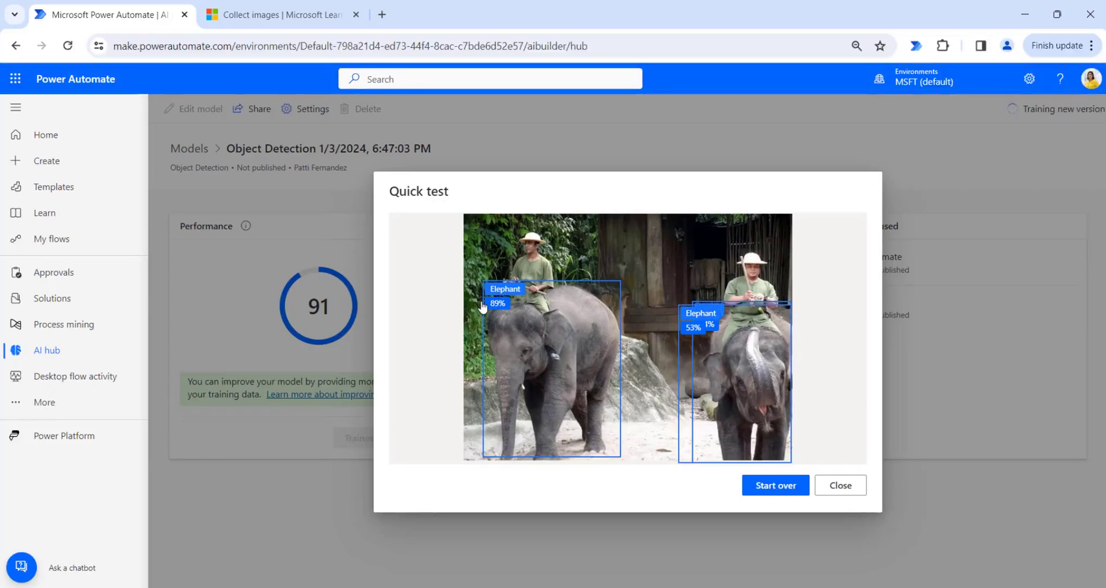
left_click(841, 485)
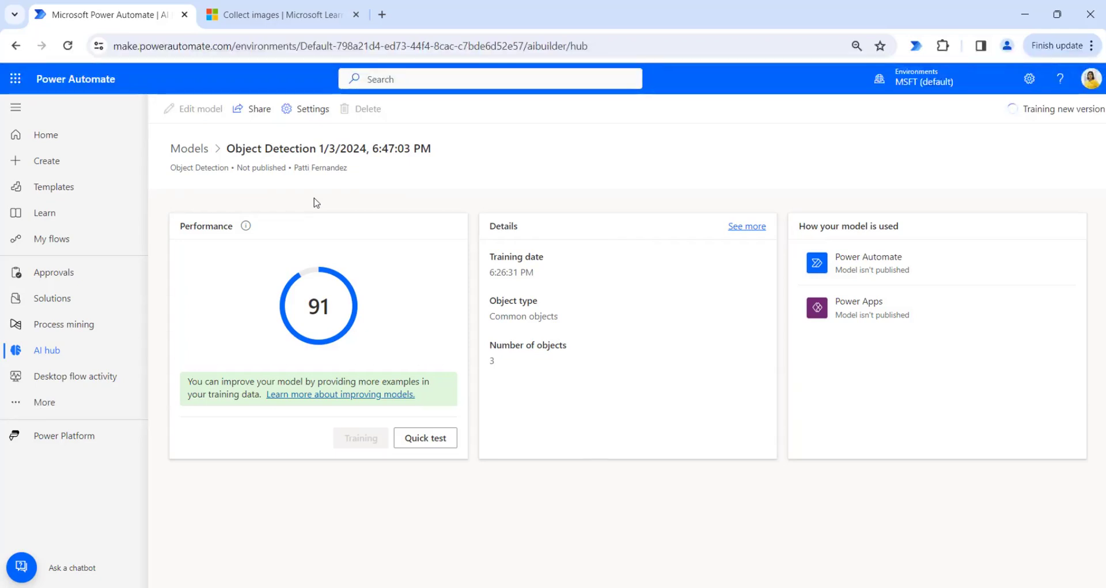
Create an instant cloud flow that uses the Manually trigger a flow trigger.
left_click(57, 164)
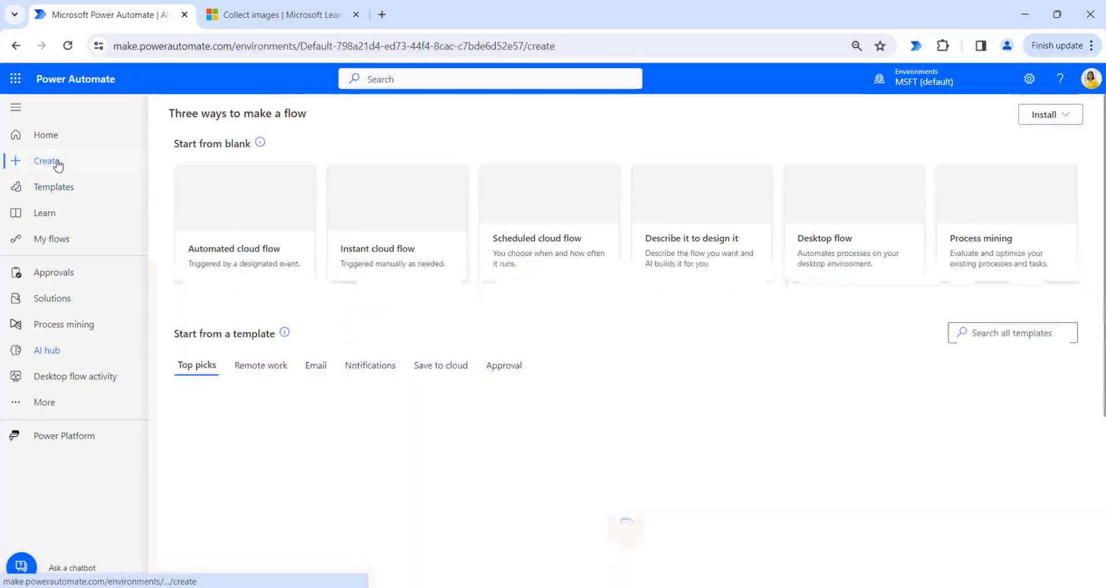
left_click(389, 238)
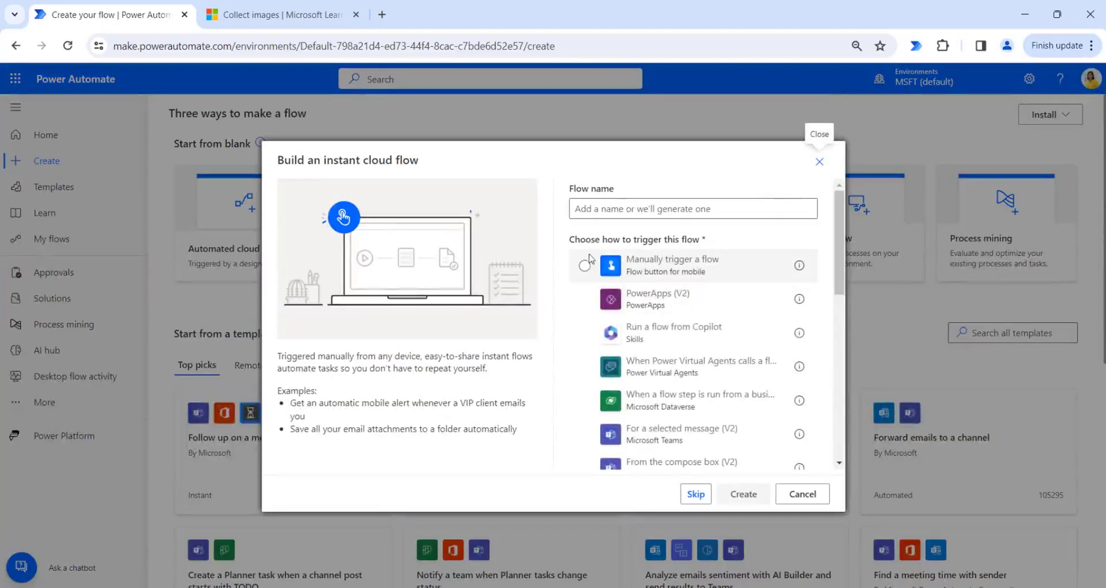
left_click(586, 266)
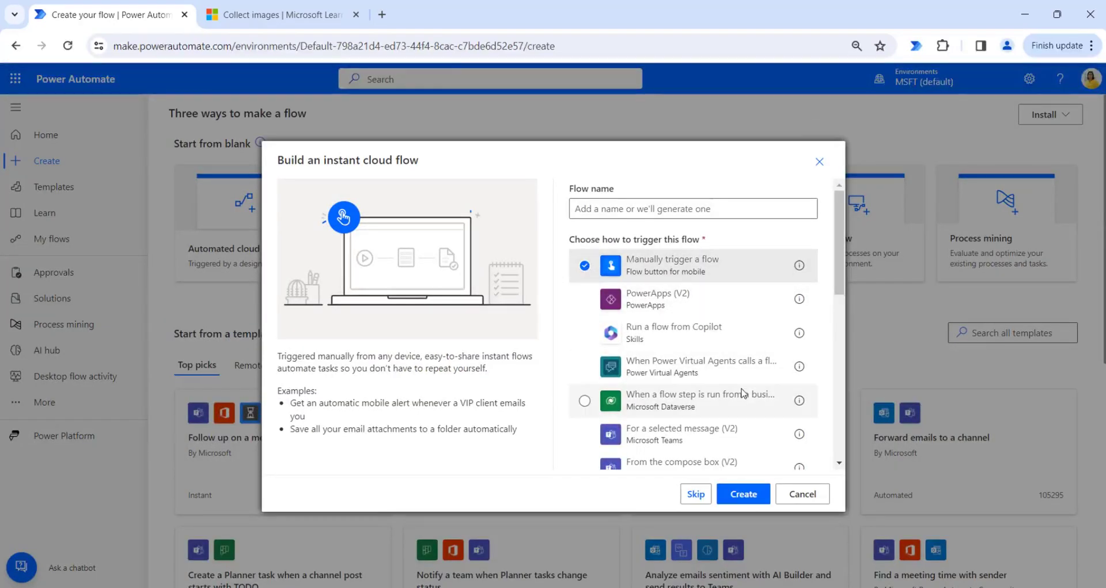
left_click(744, 494)
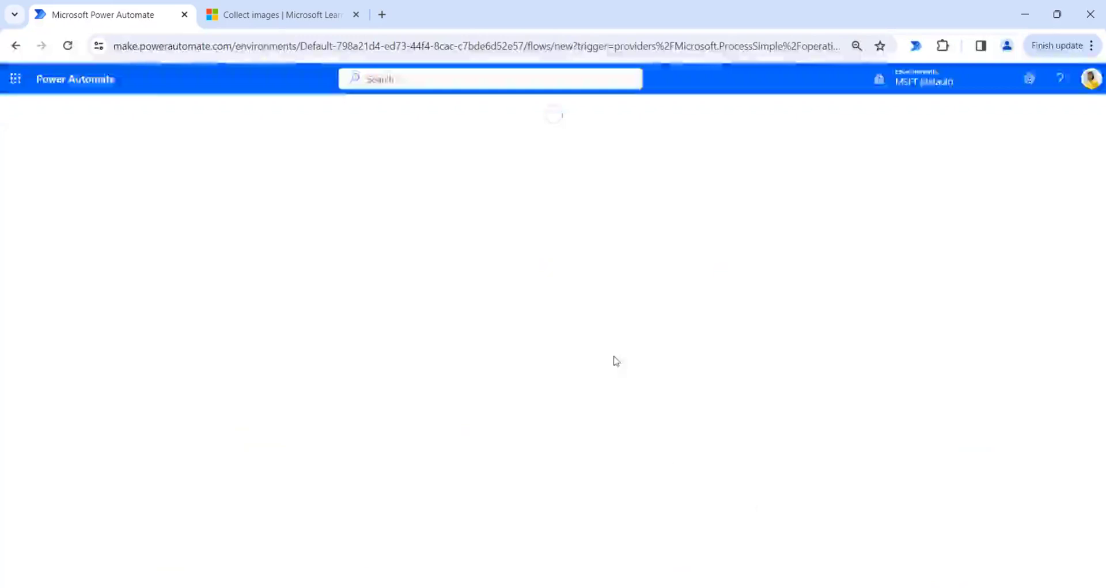
Switch off the new designer and add a File input to the manual trigger.
left_click(1086, 108)
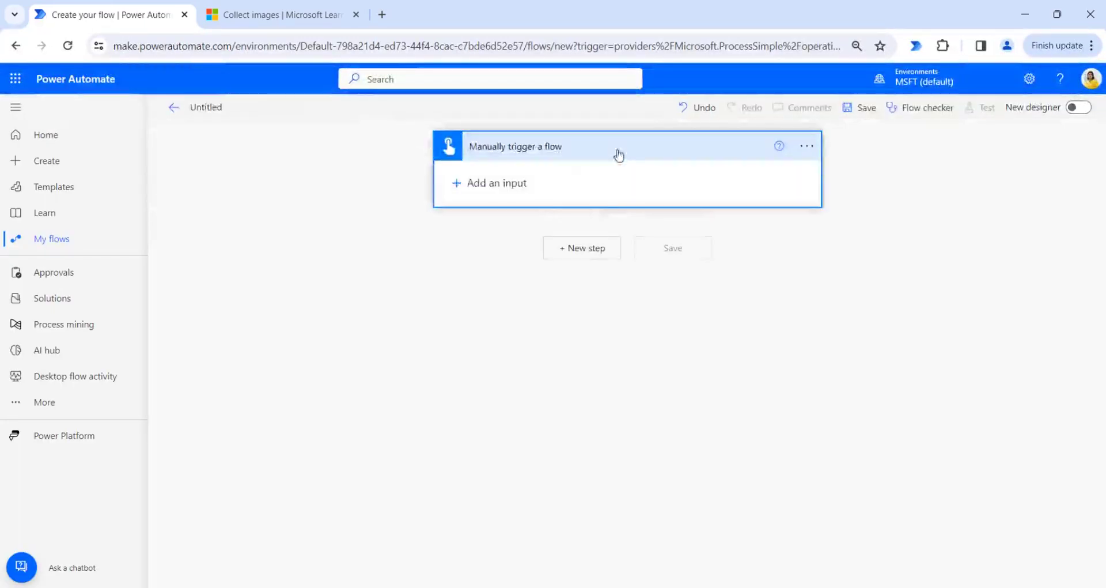
left_click(497, 183)
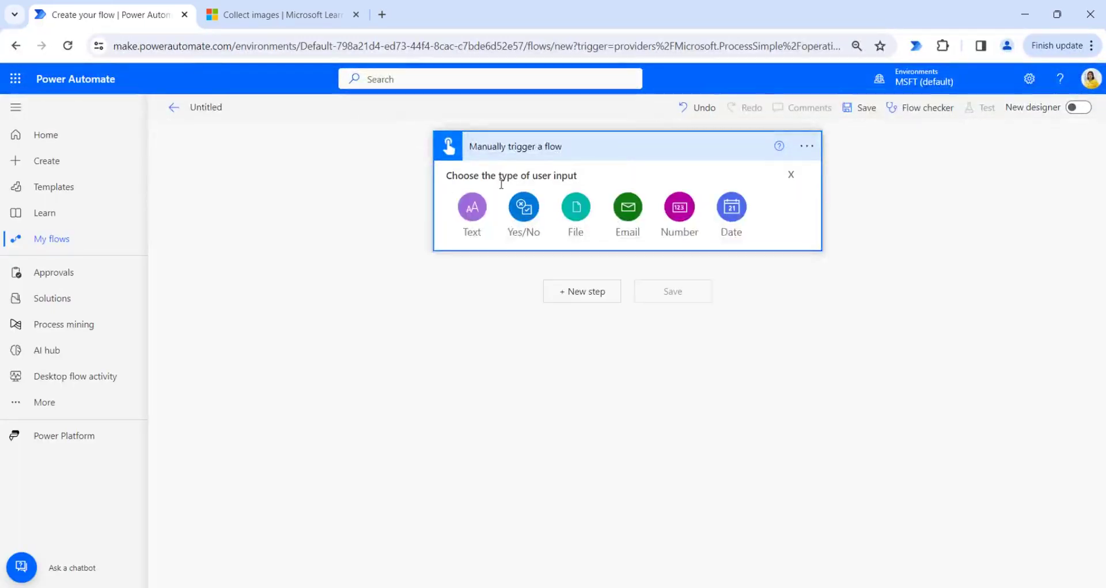
left_click(575, 206)
Add the AI Builder Predict action as a new step after the trigger.
left_click(590, 288)
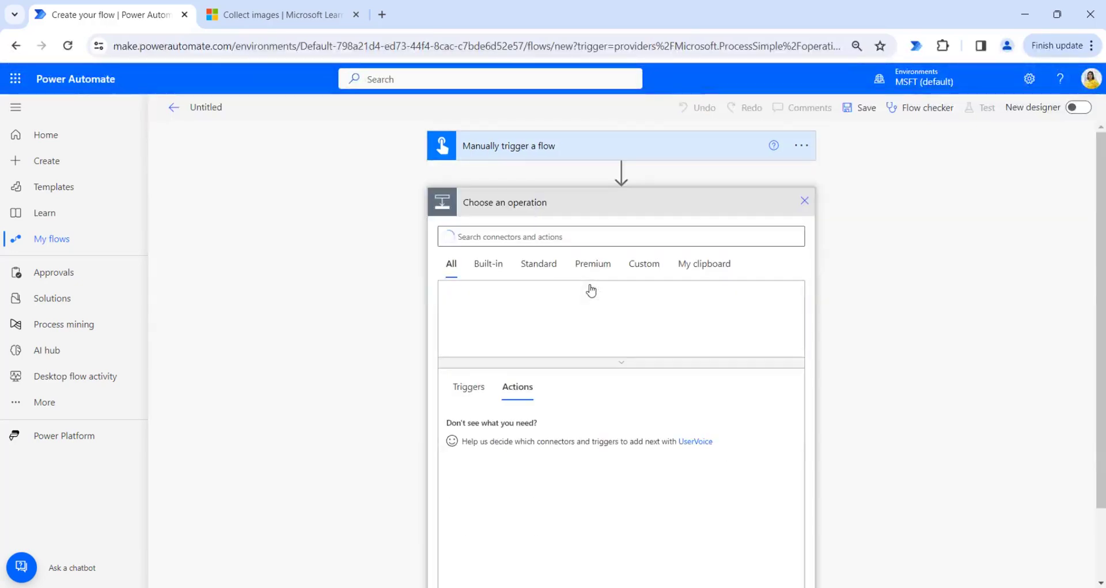
left_click(521, 226)
type("Pre")
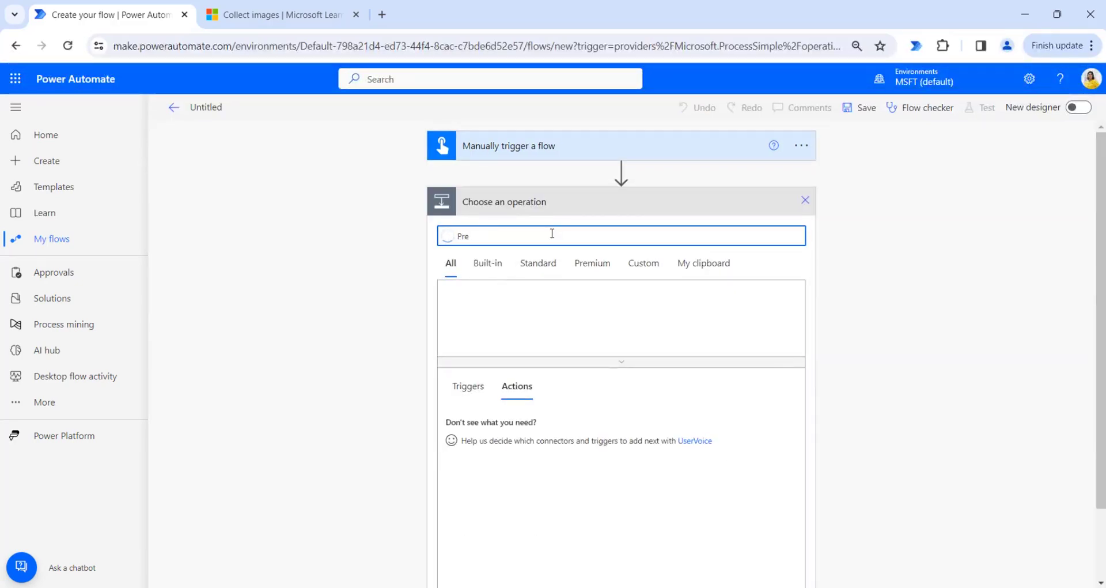
type("dict")
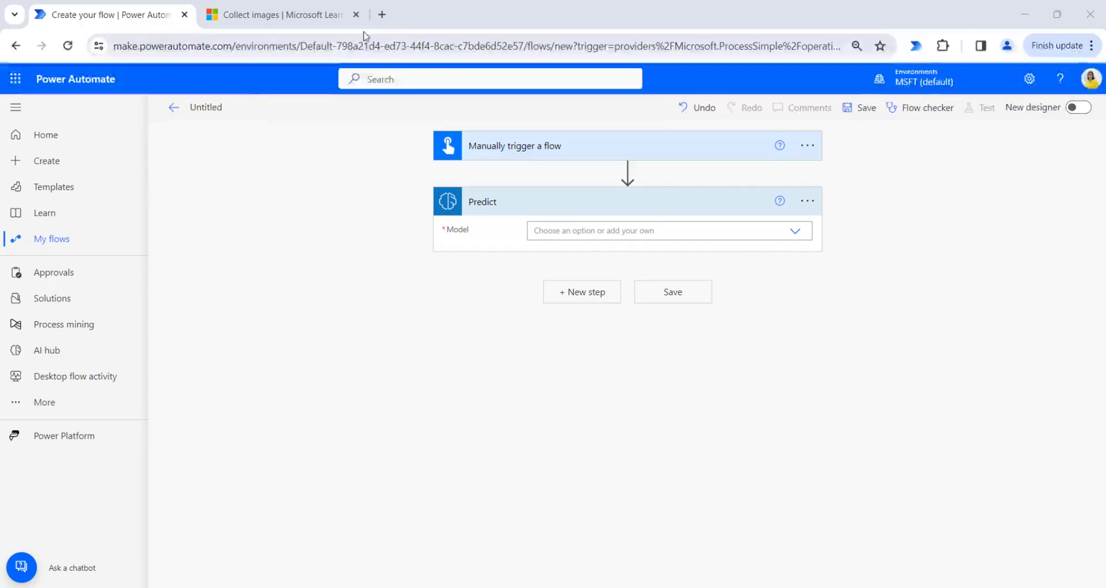
Open make.powerautomate.com in a new browser tab and publish the Object Detection 1/3/2024, 6:47:03 PM model.
left_click(382, 14)
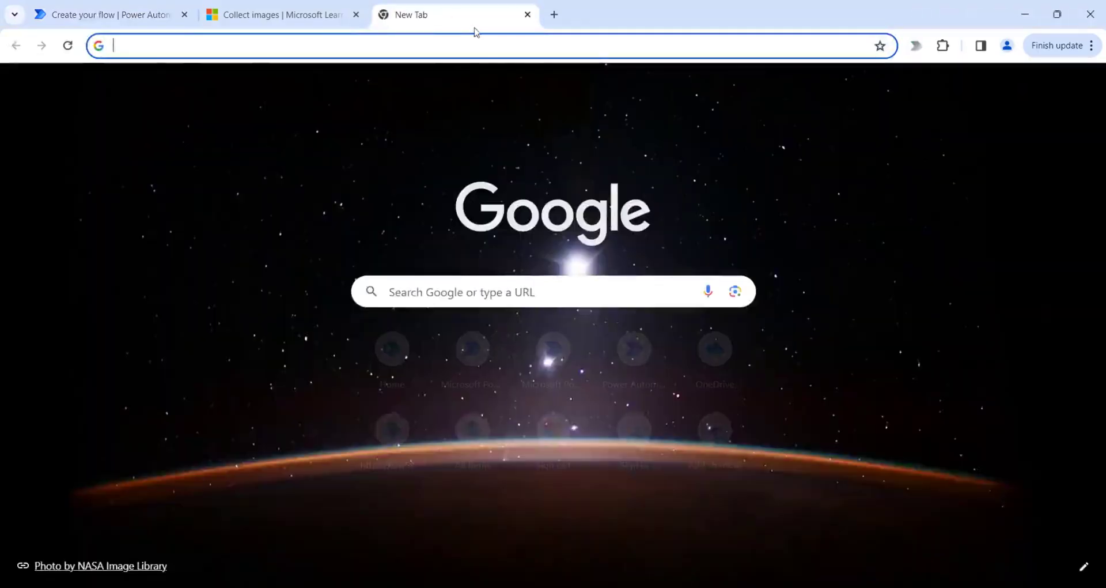
left_click(451, 45)
type("make.powerautomate.com")
key("Return")
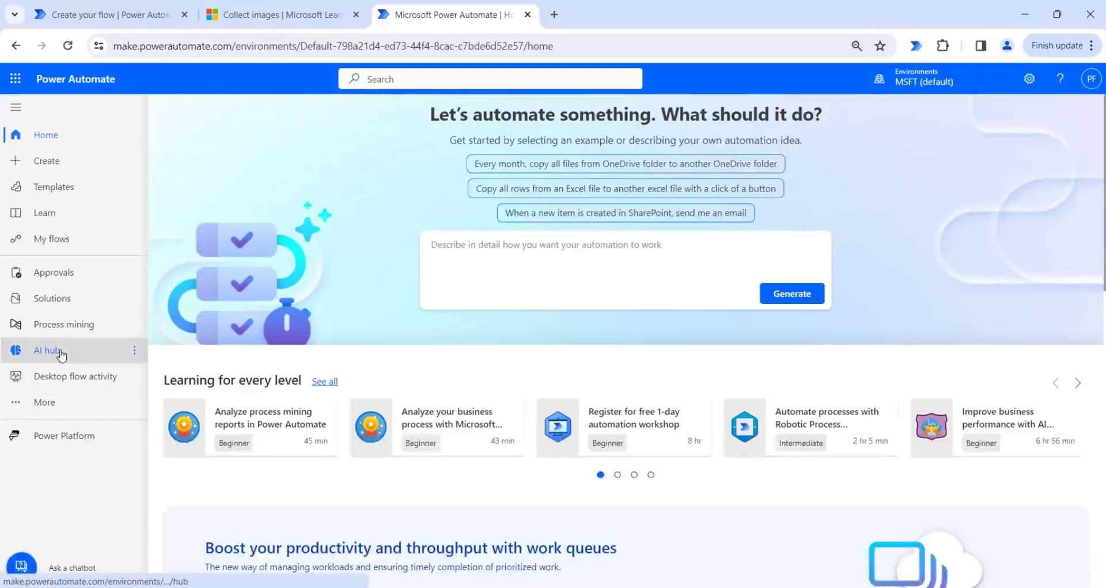
left_click(61, 353)
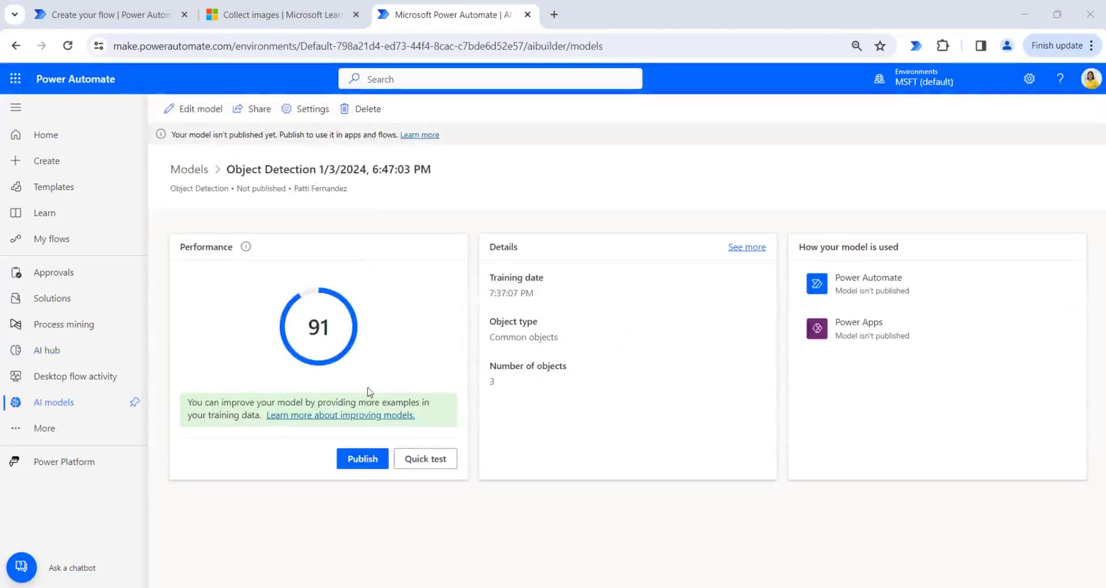
left_click(361, 461)
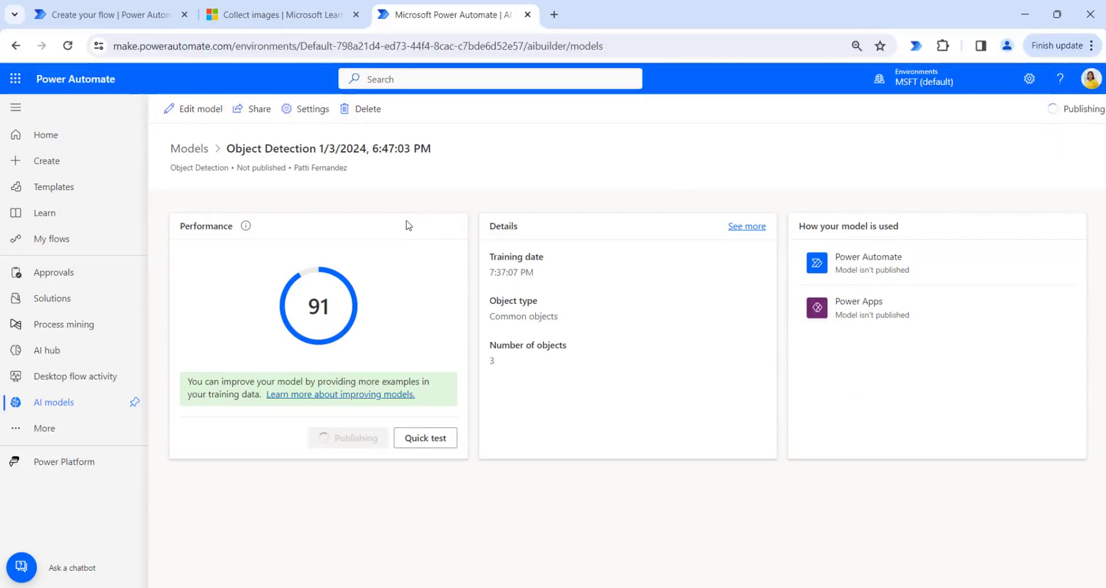
Back in the flow, set the Predict action's model to Object Detection 1/3/2024, 6:47:03 PM and its image to the trigger's File Content.
key("ctrl+1")
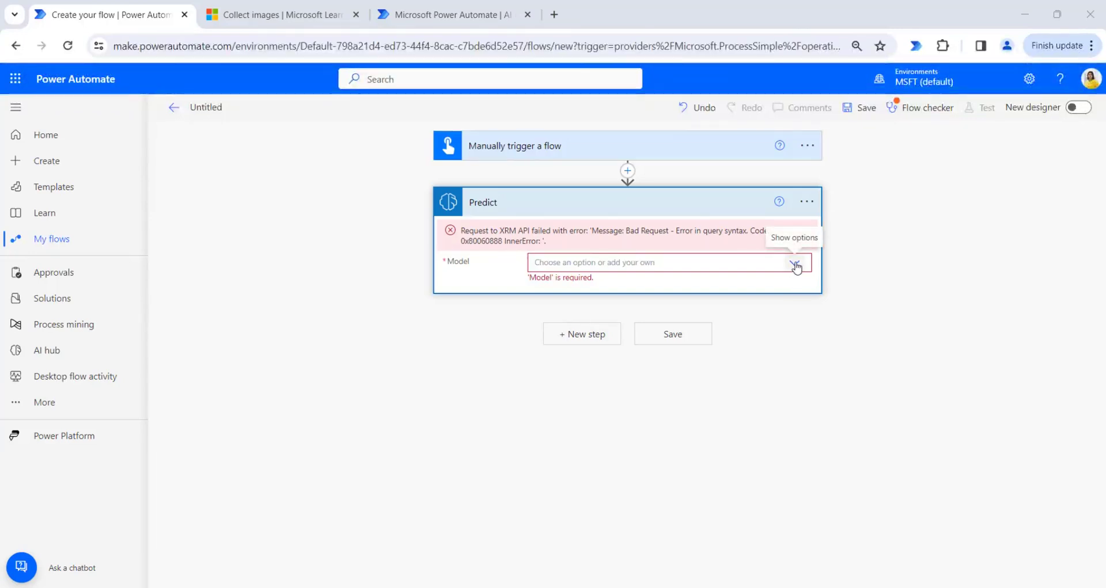
left_click(795, 264)
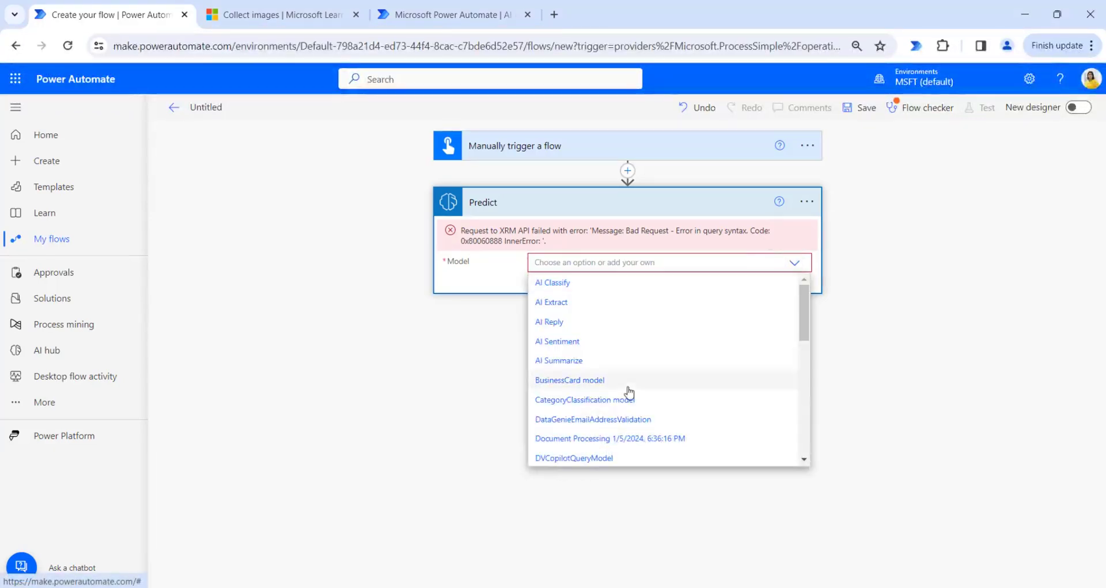
left_click(613, 263)
type("obje")
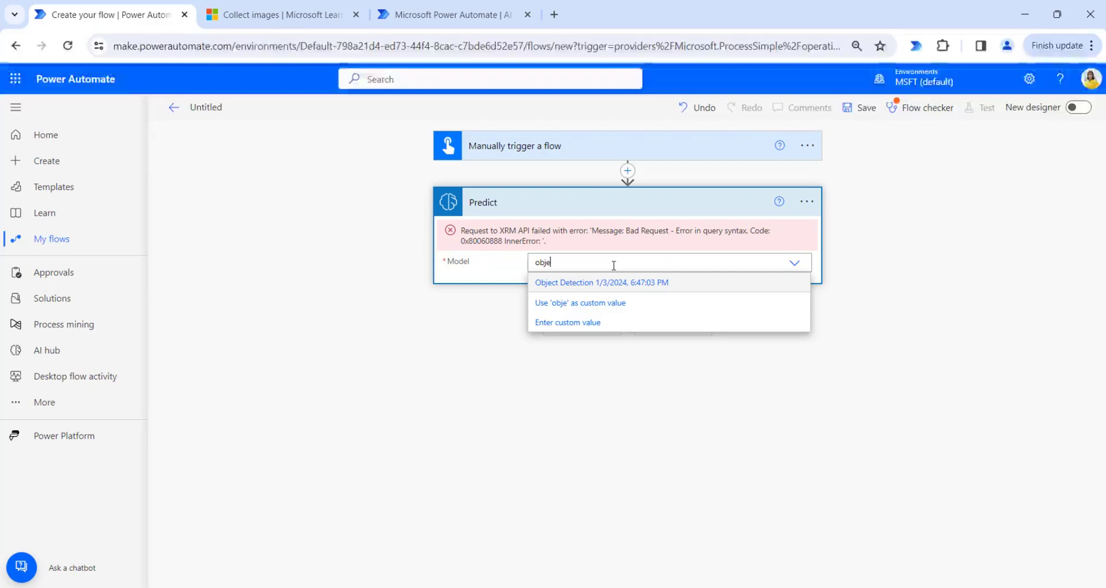
type("ct")
left_click(615, 281)
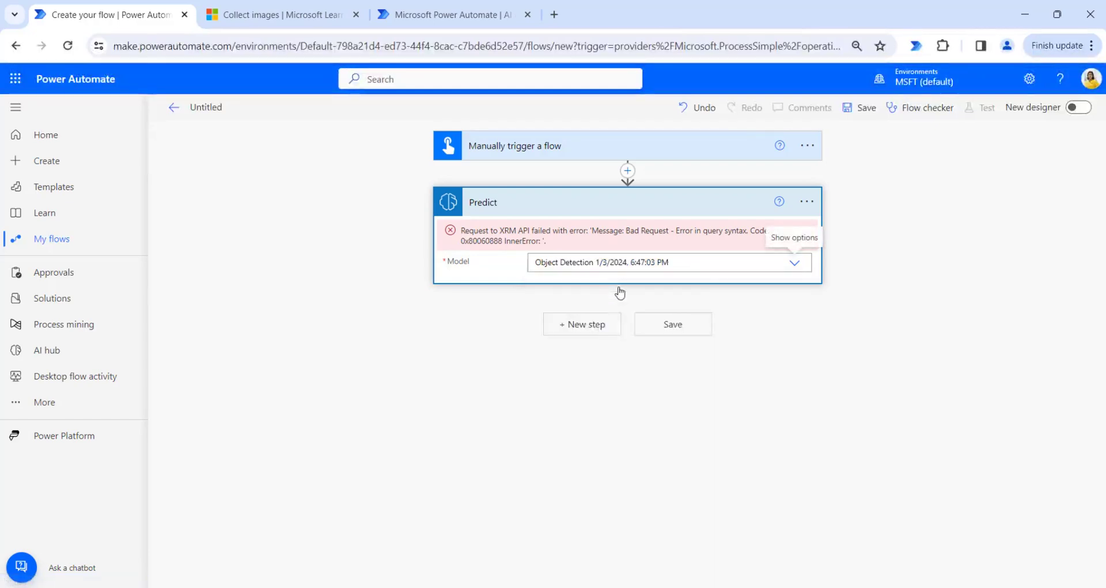
left_click(677, 256)
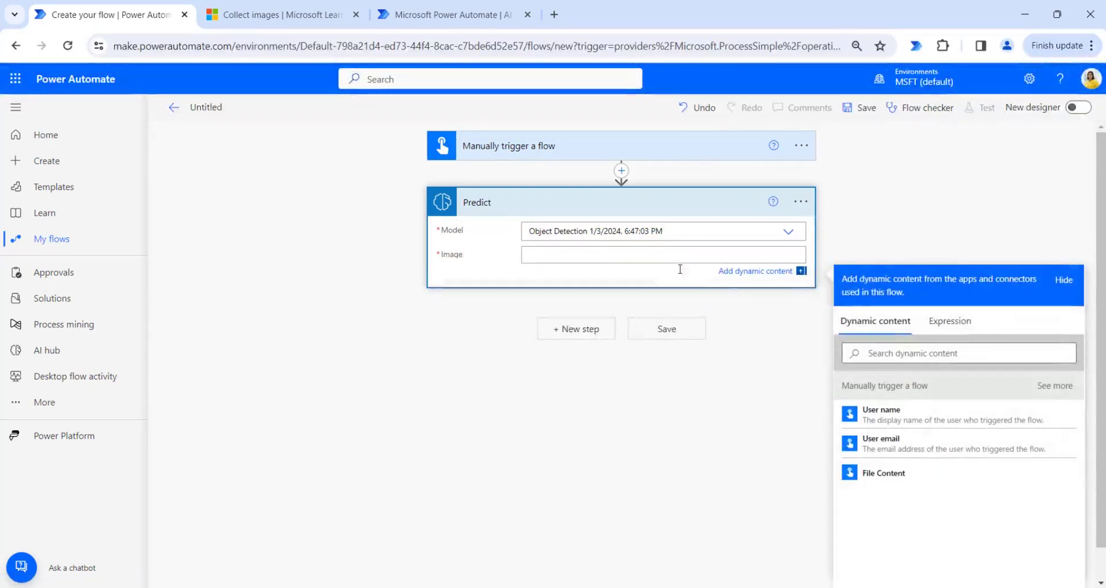
left_click(902, 472)
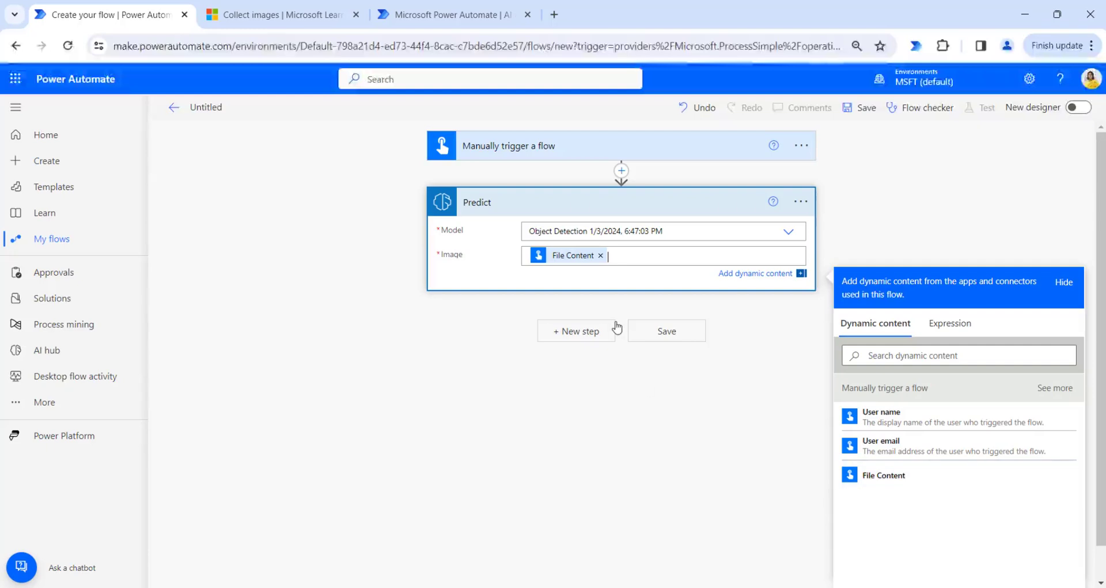
Add a Compose action after the Predict action.
left_click(564, 339)
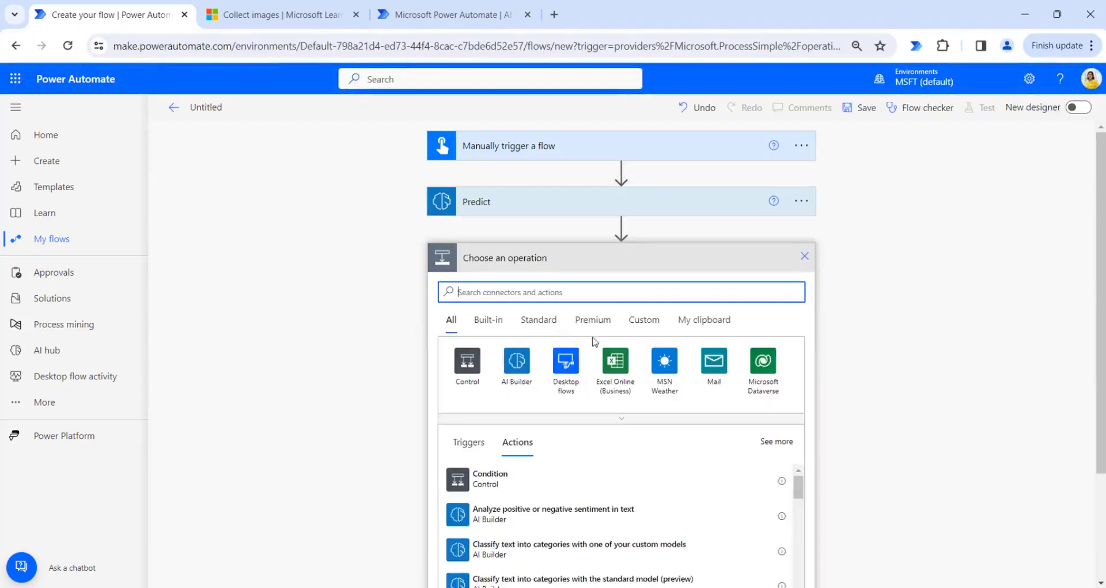
type("co")
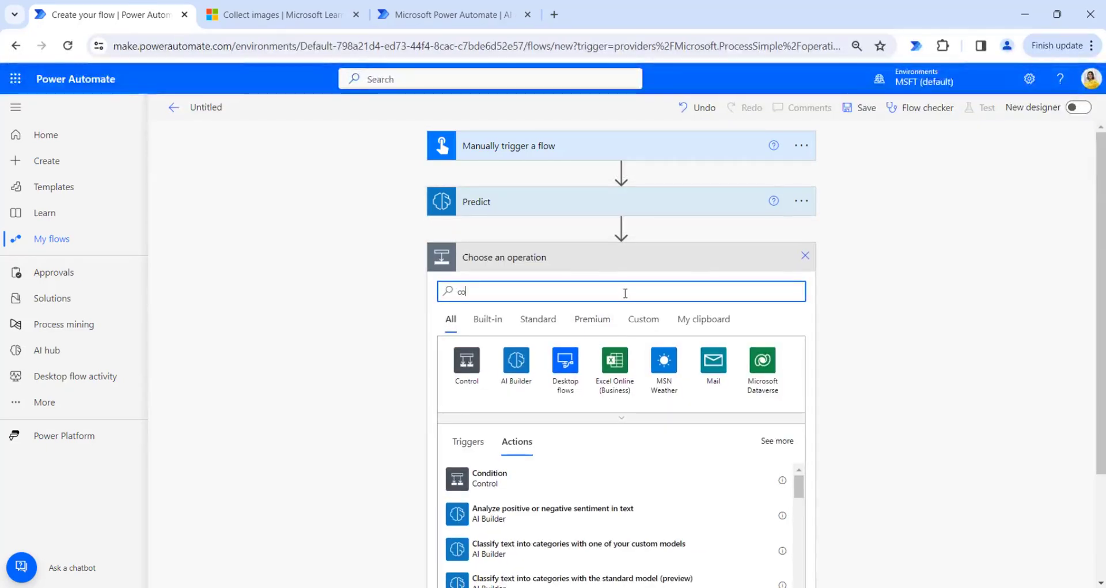
type("mpose")
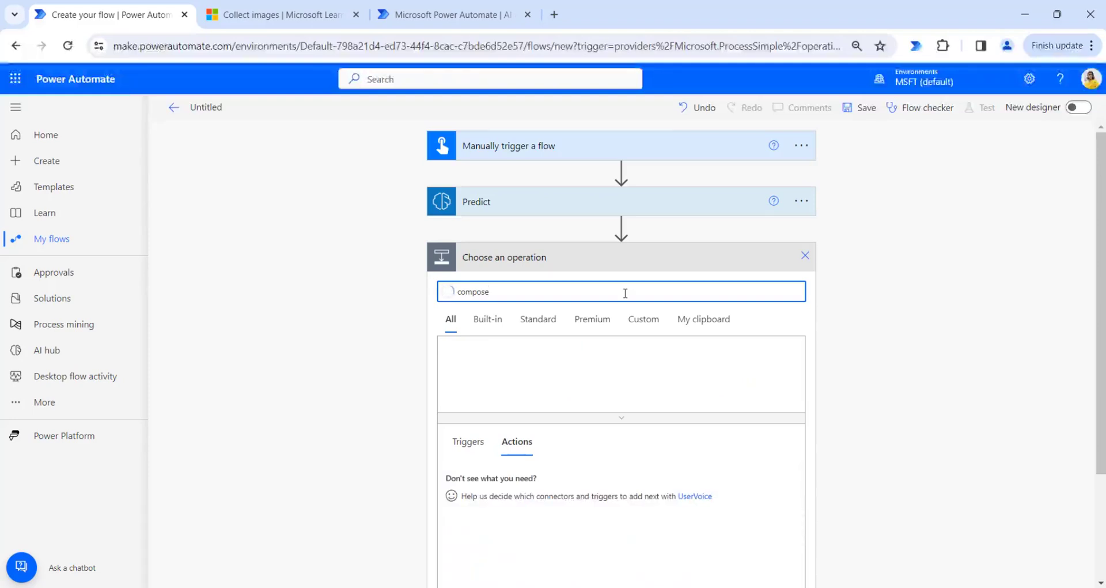
left_click(488, 476)
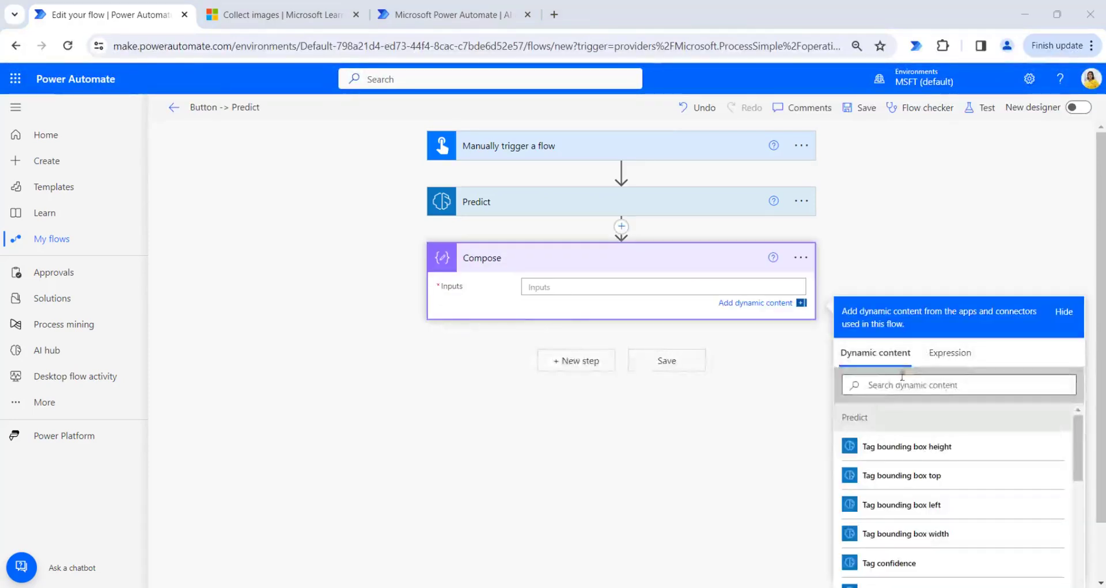
Set the Compose action's inputs to the Tag name dynamic content from Predict.
left_click(915, 385)
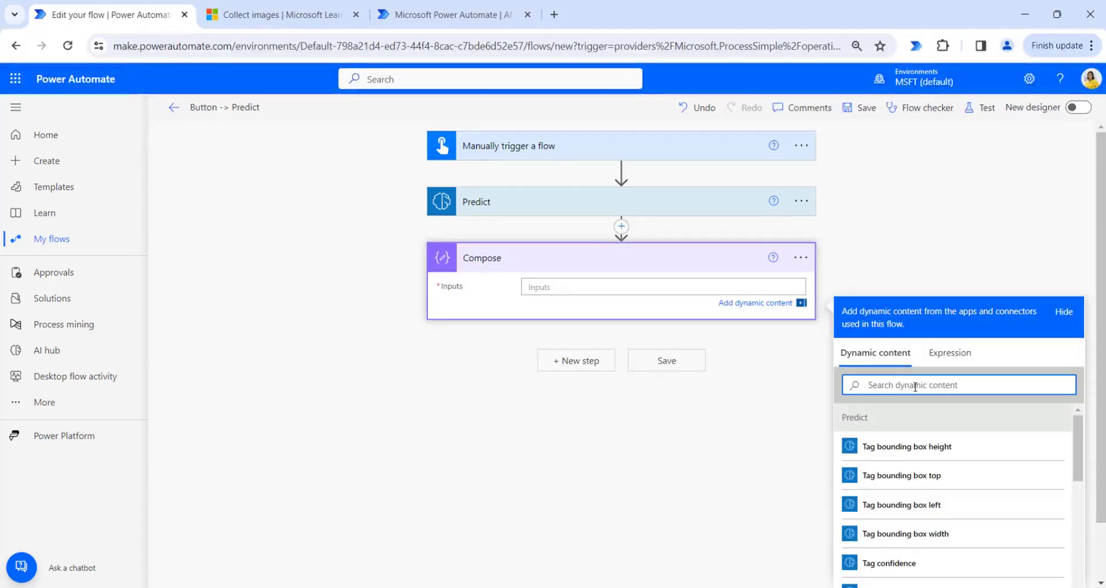
type("ta")
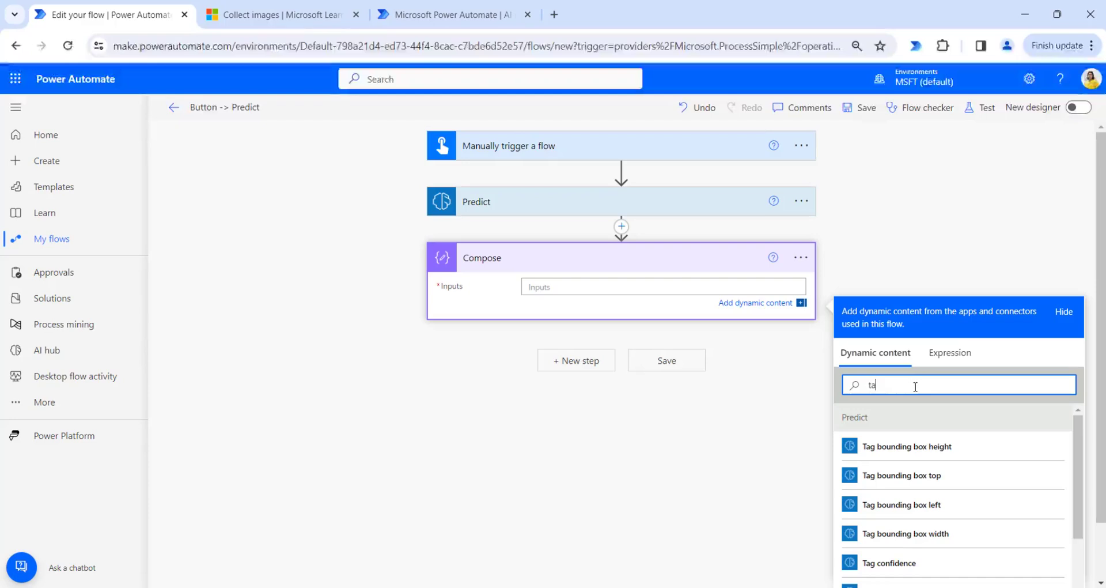
type("g name")
left_click(881, 452)
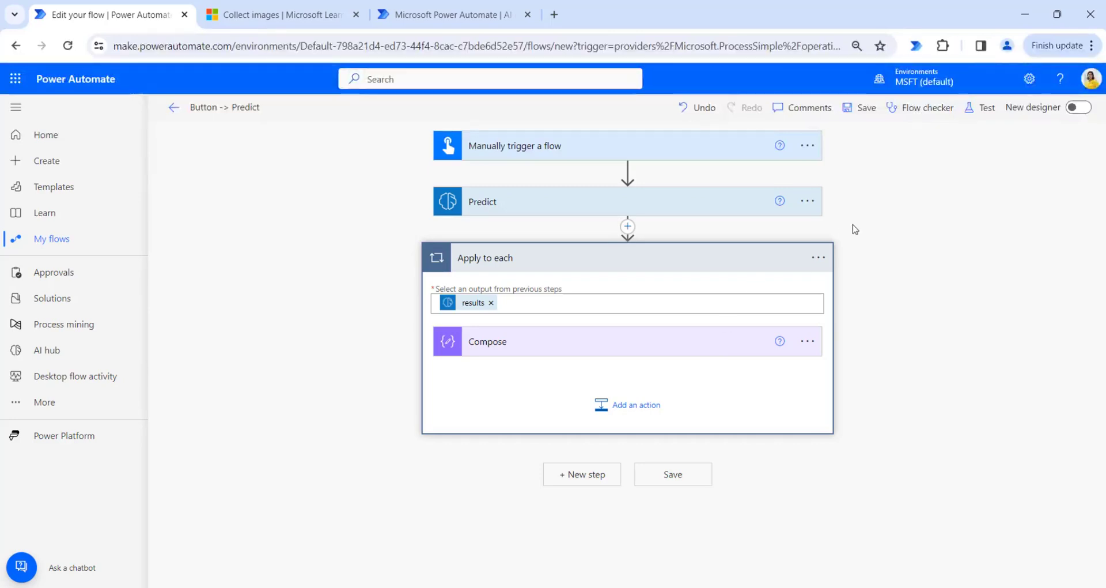
Save the flow and start a manual test of it.
left_click(867, 109)
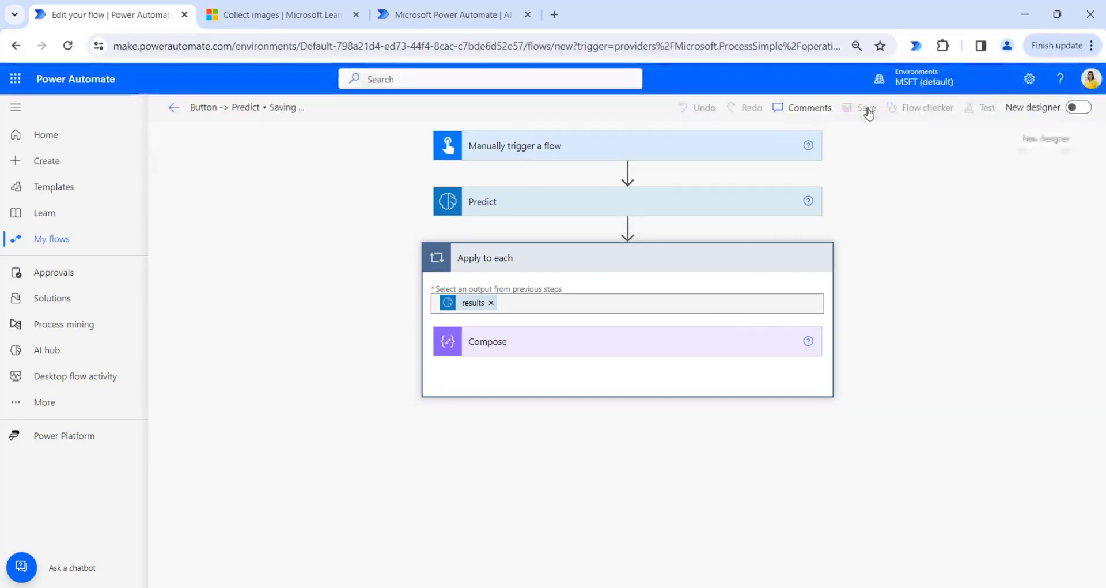
left_click(979, 109)
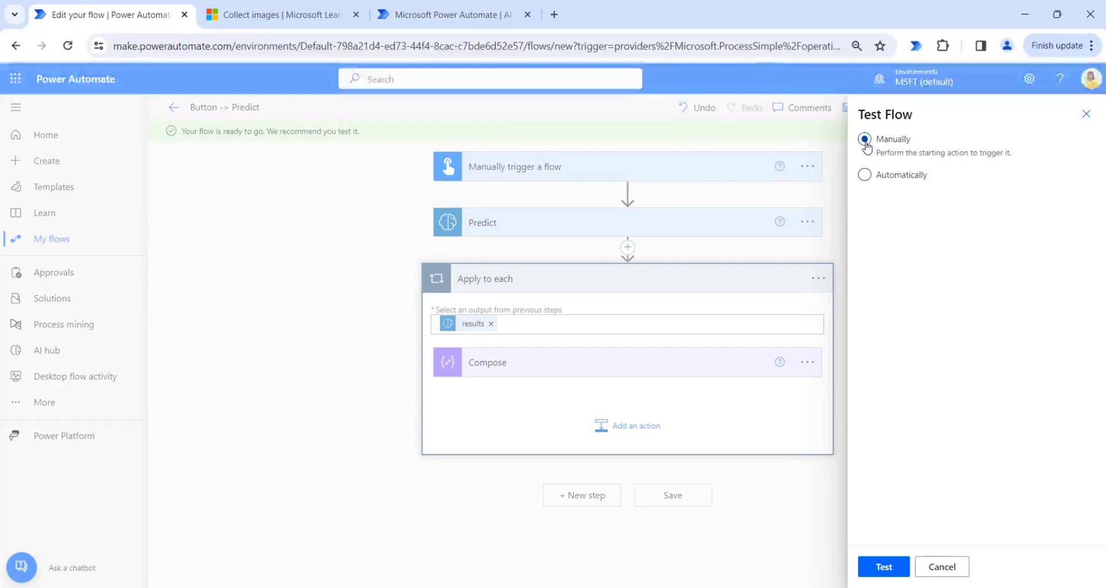
left_click(884, 568)
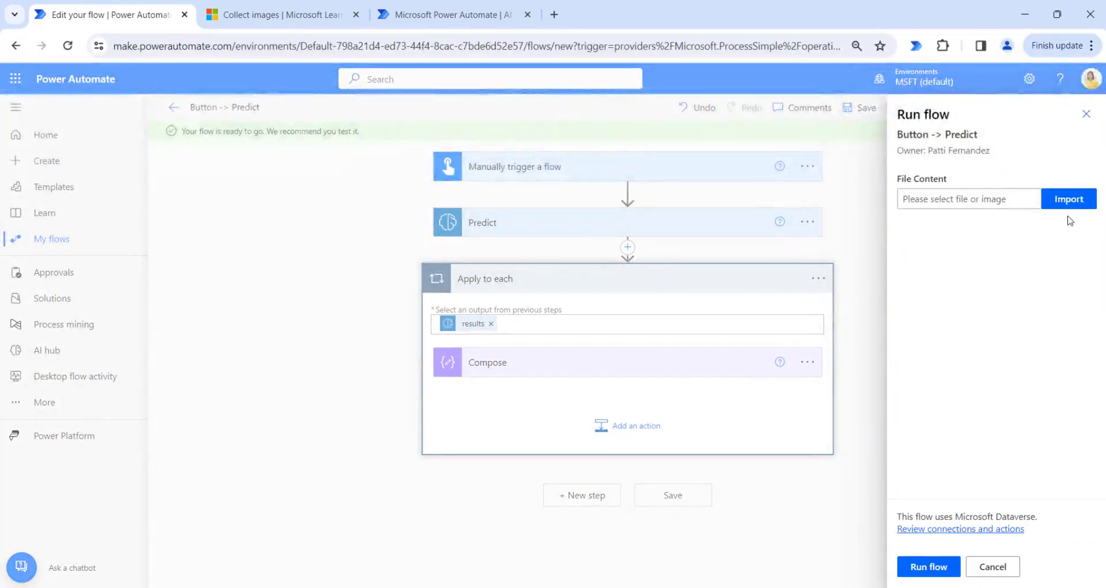
Import image 372 from the Downloads > archive (3) > zebra folder as the file content and run the flow.
left_click(1079, 200)
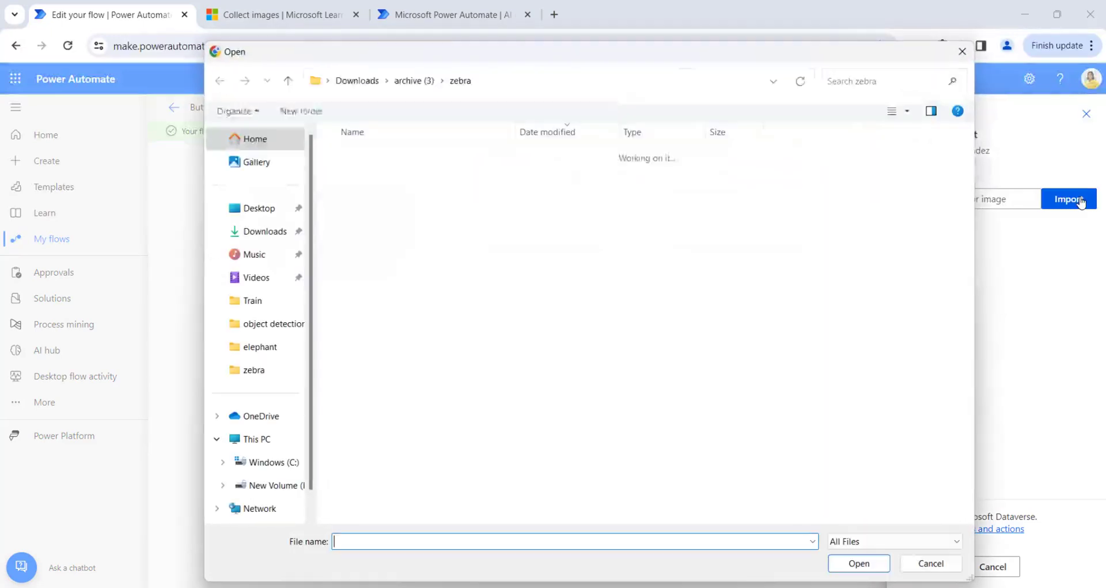
scroll(461, 438, "down", 1)
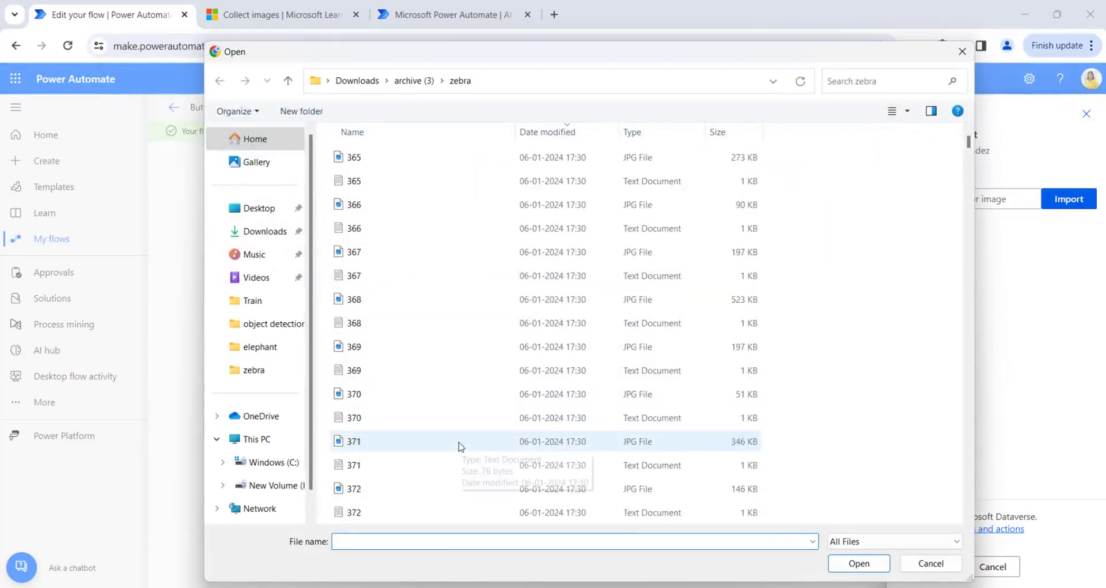
left_click(390, 495)
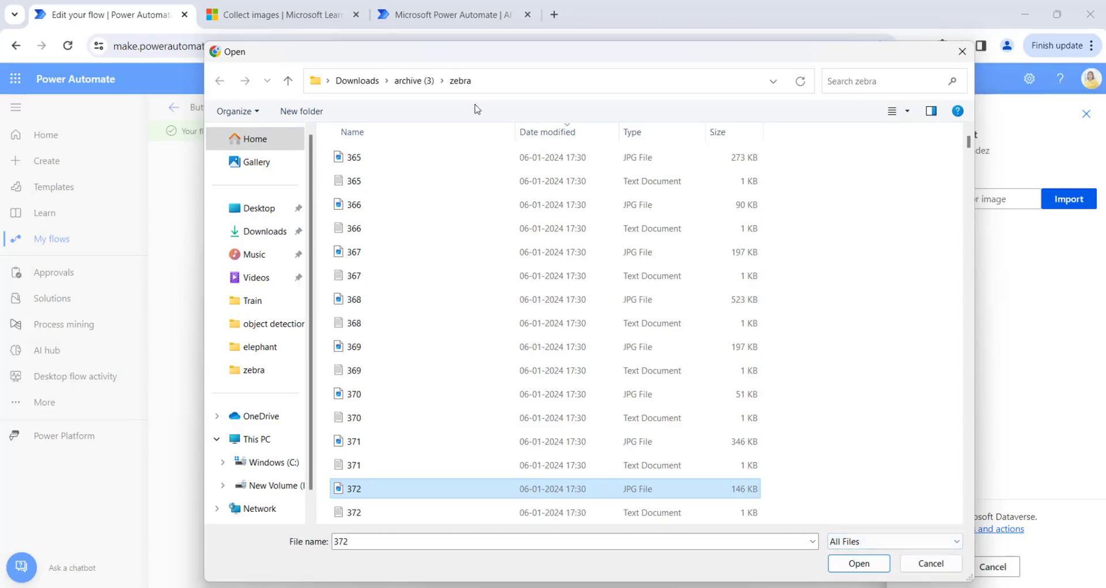
key("Return")
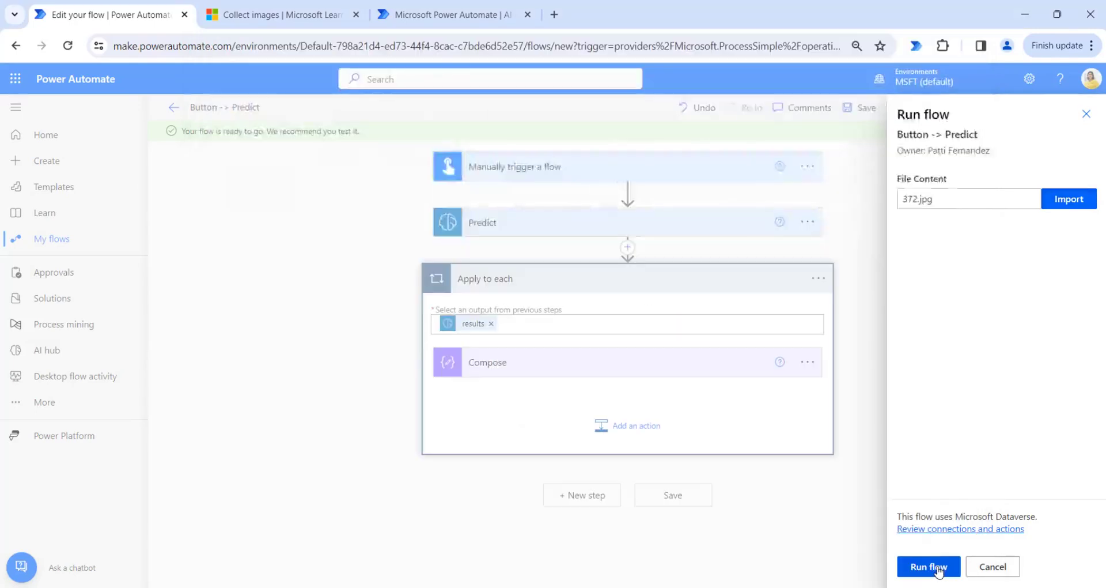
left_click(937, 571)
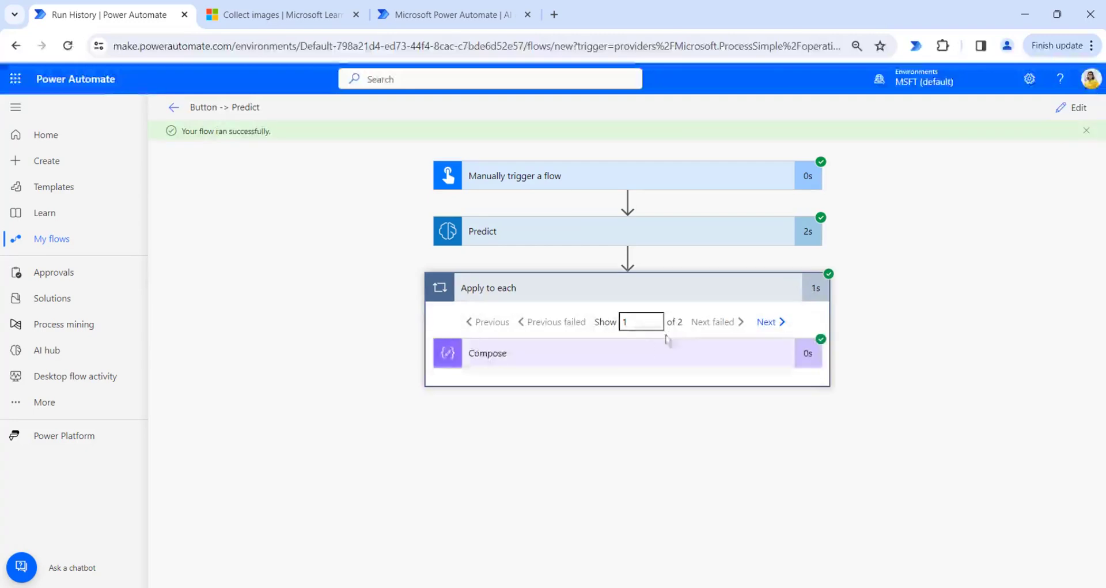
Examine the Compose inputs and outputs for both iterations of the Apply to each loop.
left_click(644, 356)
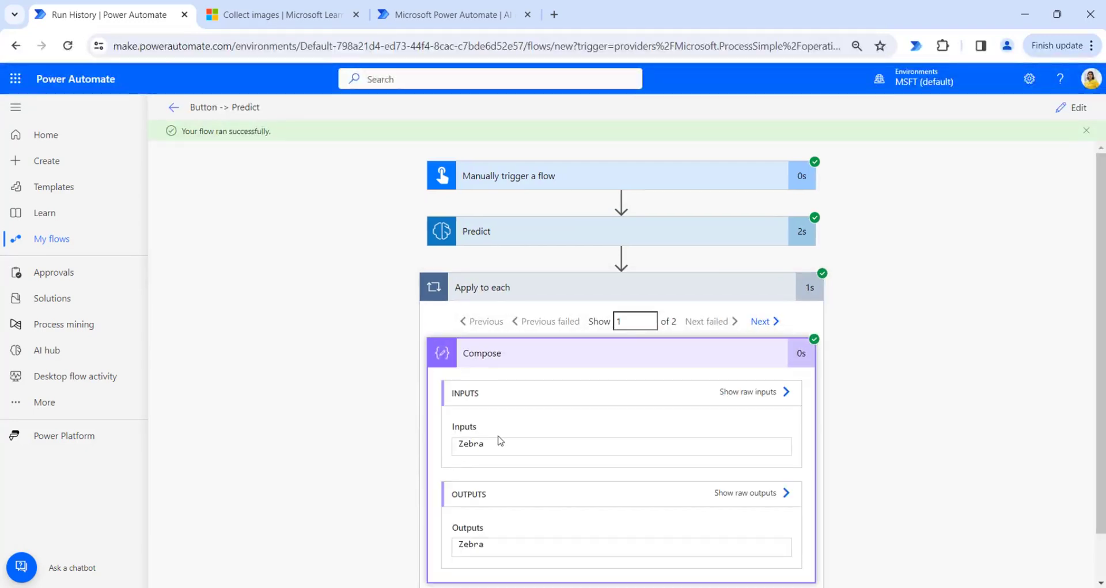
double_click(456, 441)
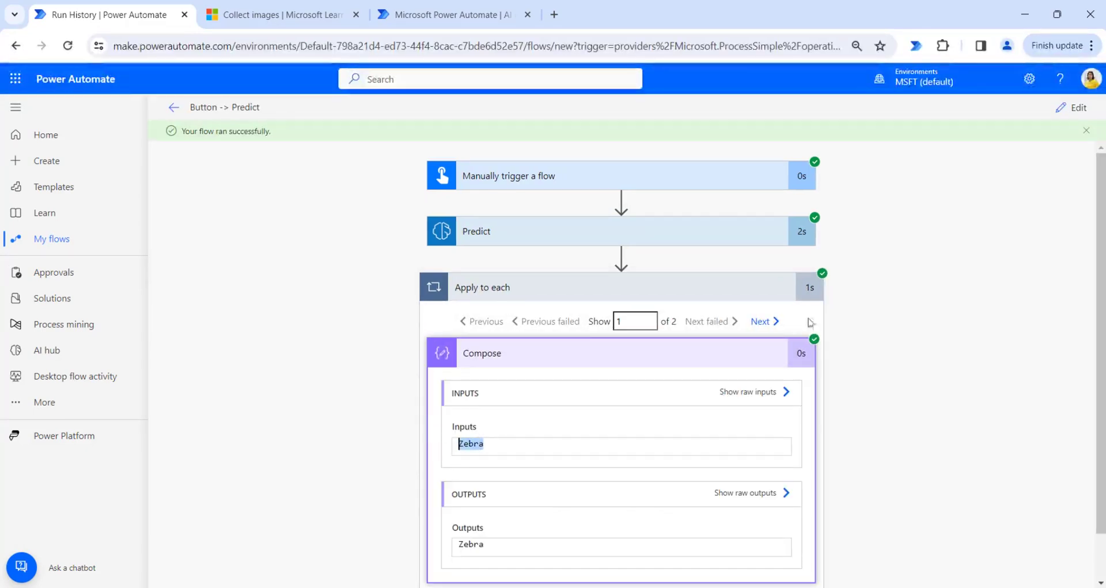
left_click(764, 321)
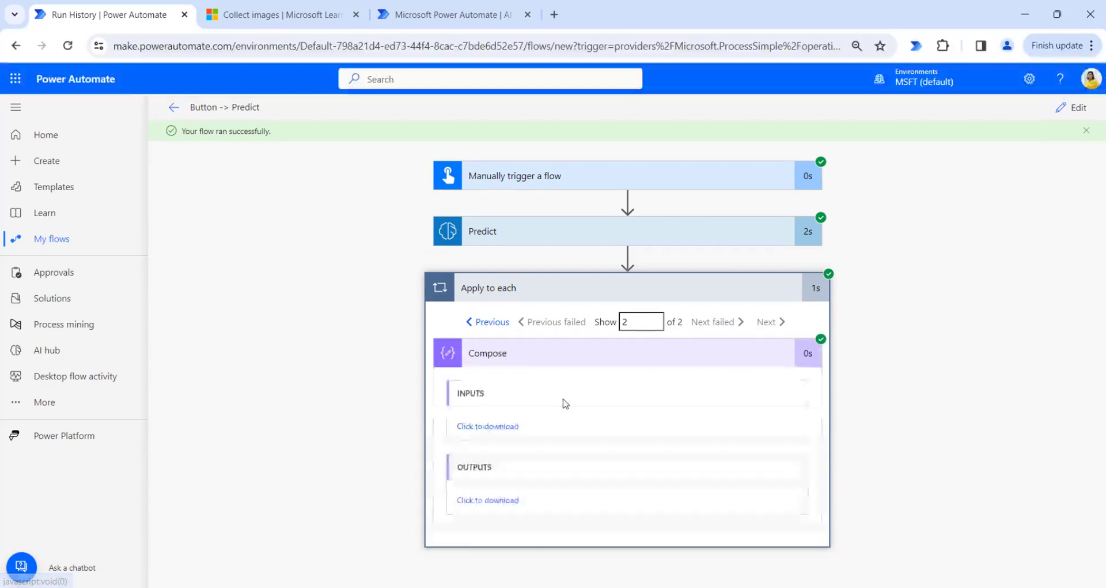
left_click(431, 440)
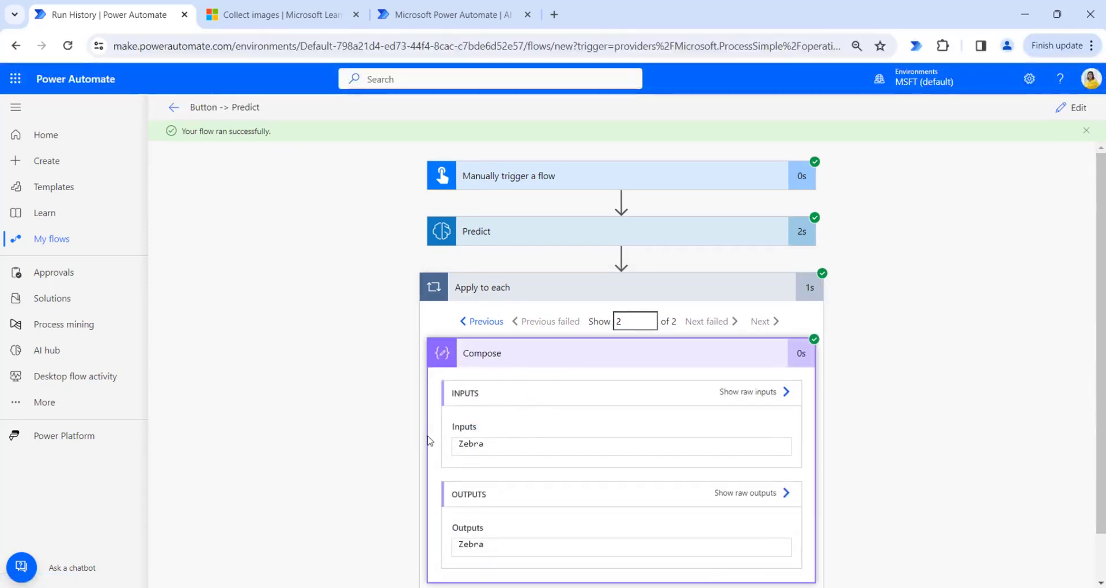